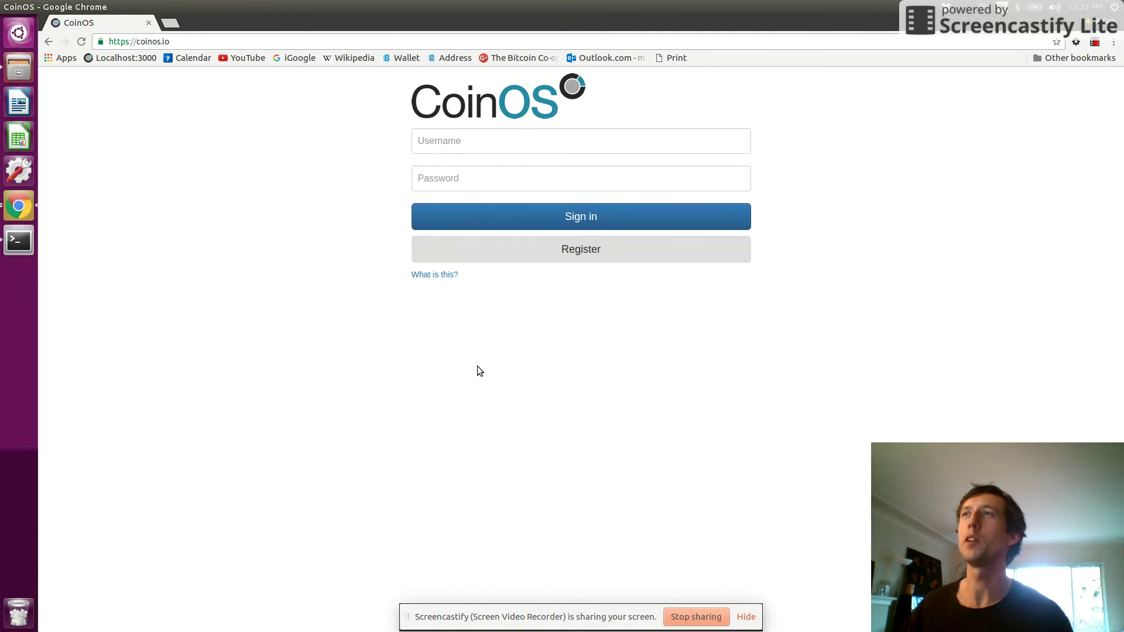
- Leave the CoinOS sign-in page for the Register form at coinos.io/register
left_click(435, 150)
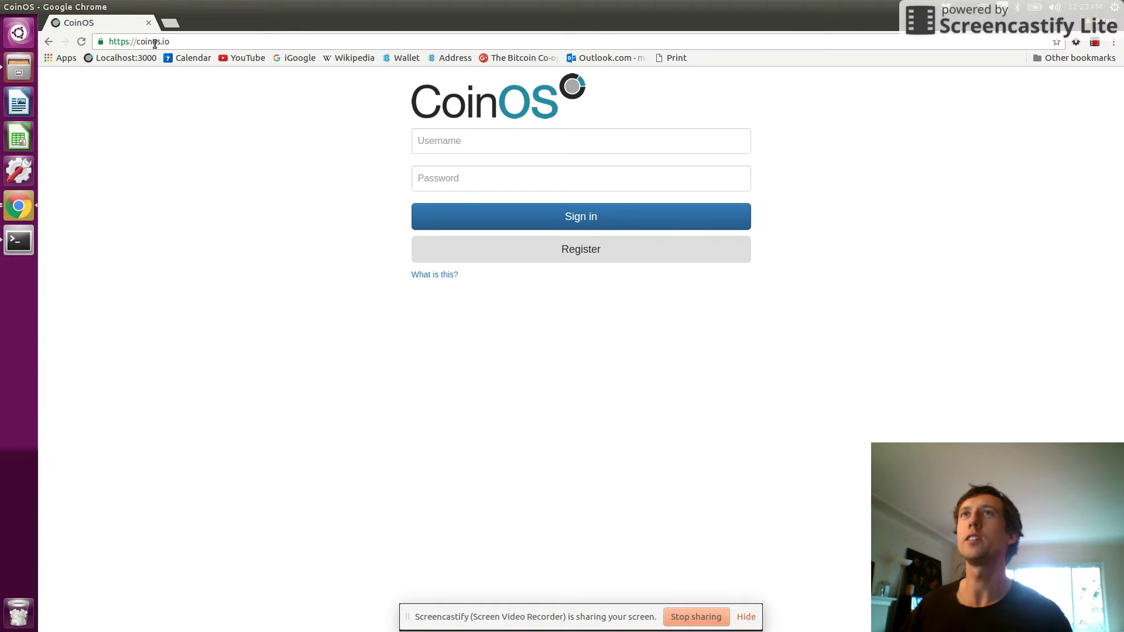
left_click(485, 249)
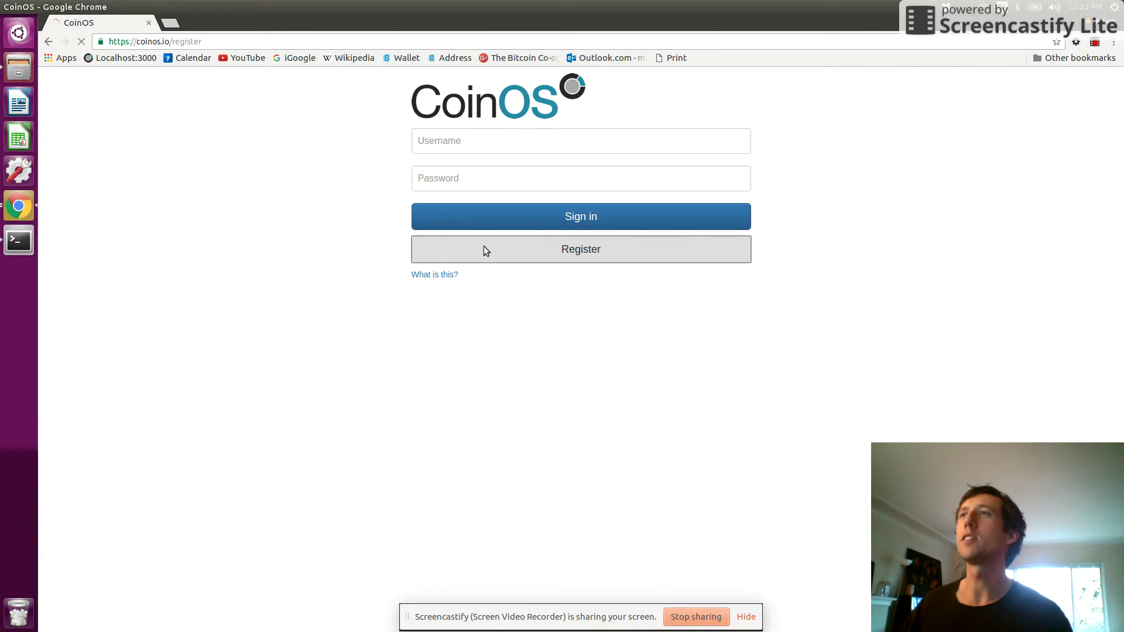
- Register the 'yummyyards' account with an e-mail address and a confirmed passphrase
type("yummyyards")
left_click(459, 185)
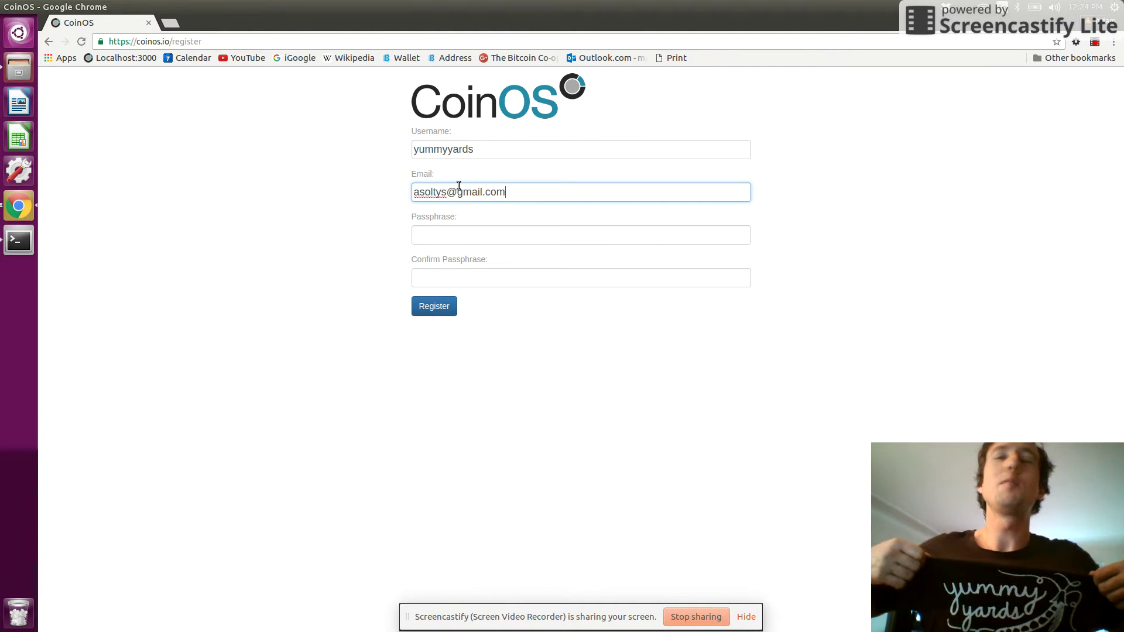
left_click(449, 234)
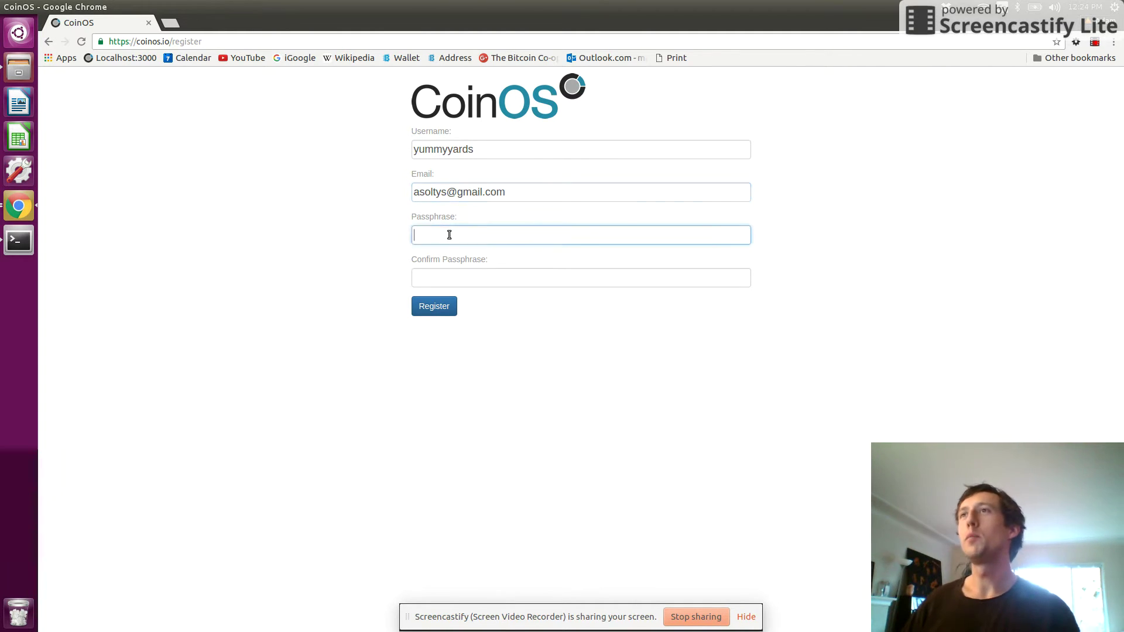
key("Tab")
type("••")
key("Return")
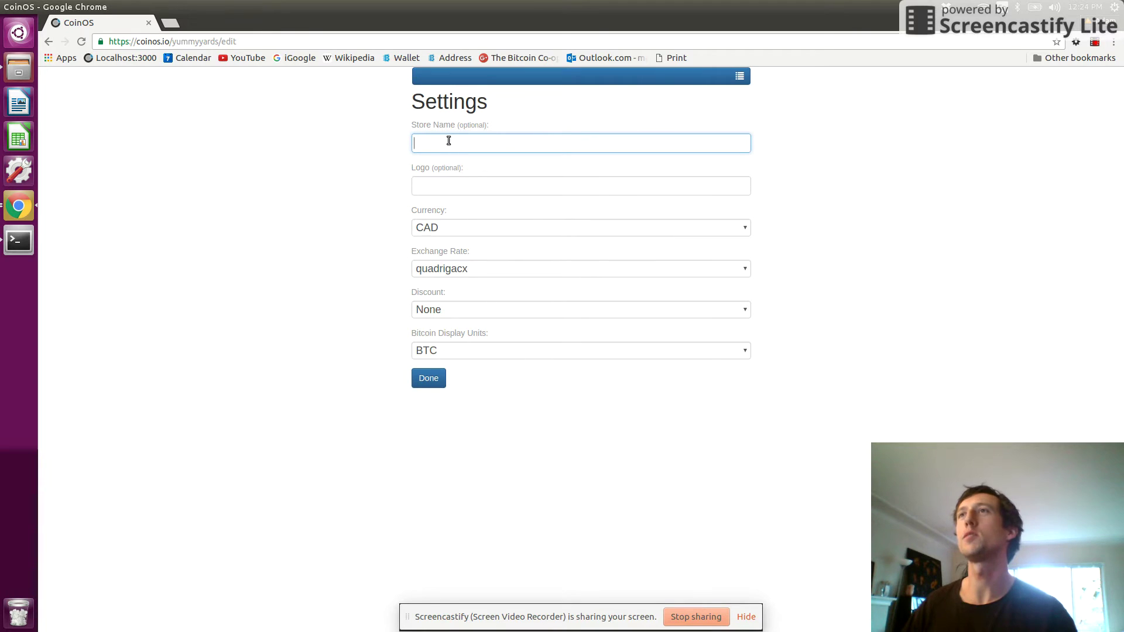
key("Tab")
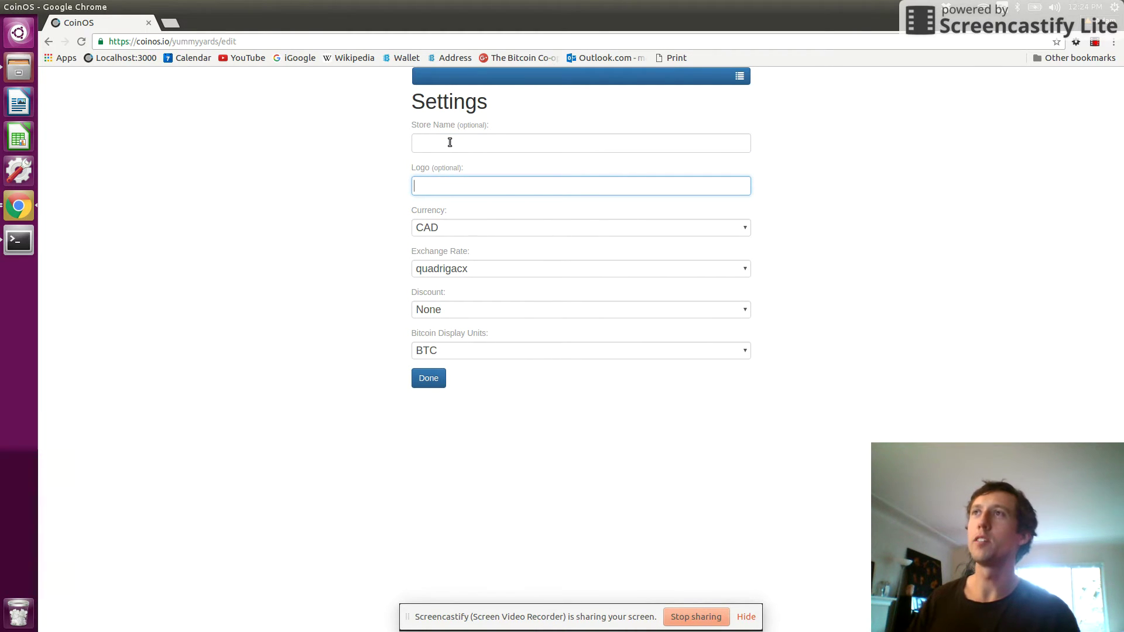
type("https://coinos.io/img/logos/yy.png")
left_click_drag(574, 190, 436, 171)
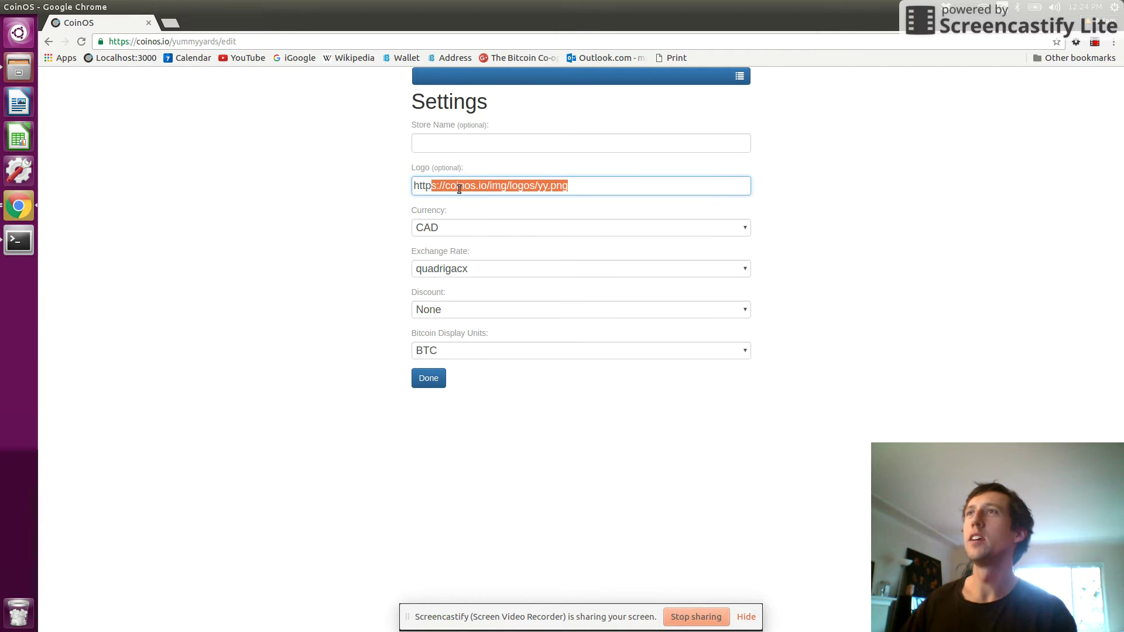
left_click(432, 144)
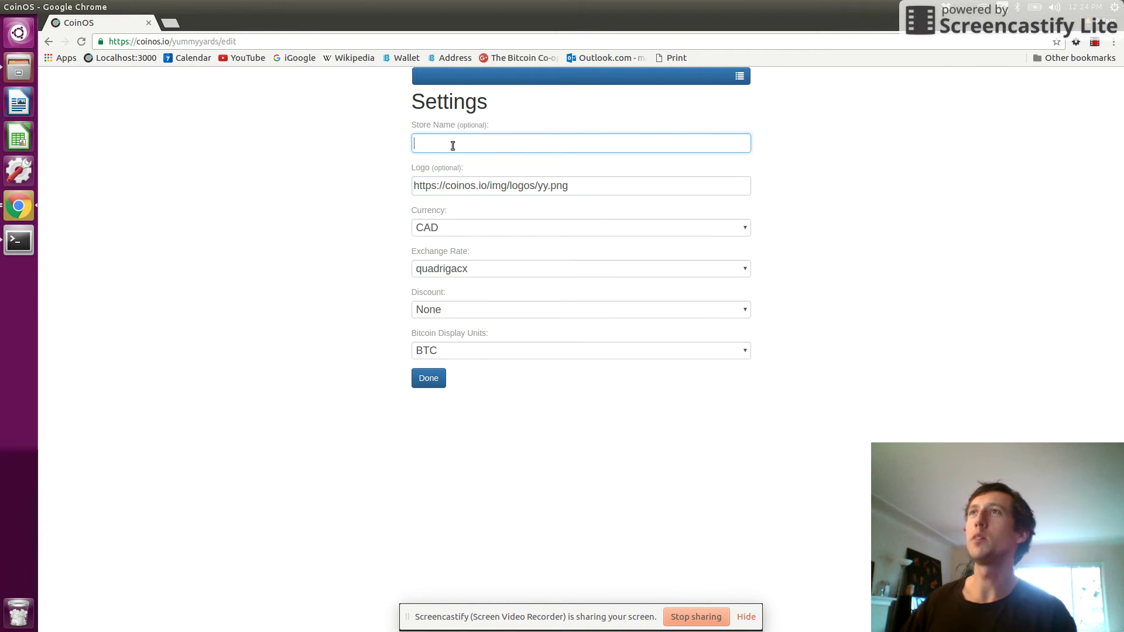
left_click_drag(414, 186, 505, 188)
left_click(572, 186)
left_click(484, 187)
key("shift+End")
left_click(487, 185)
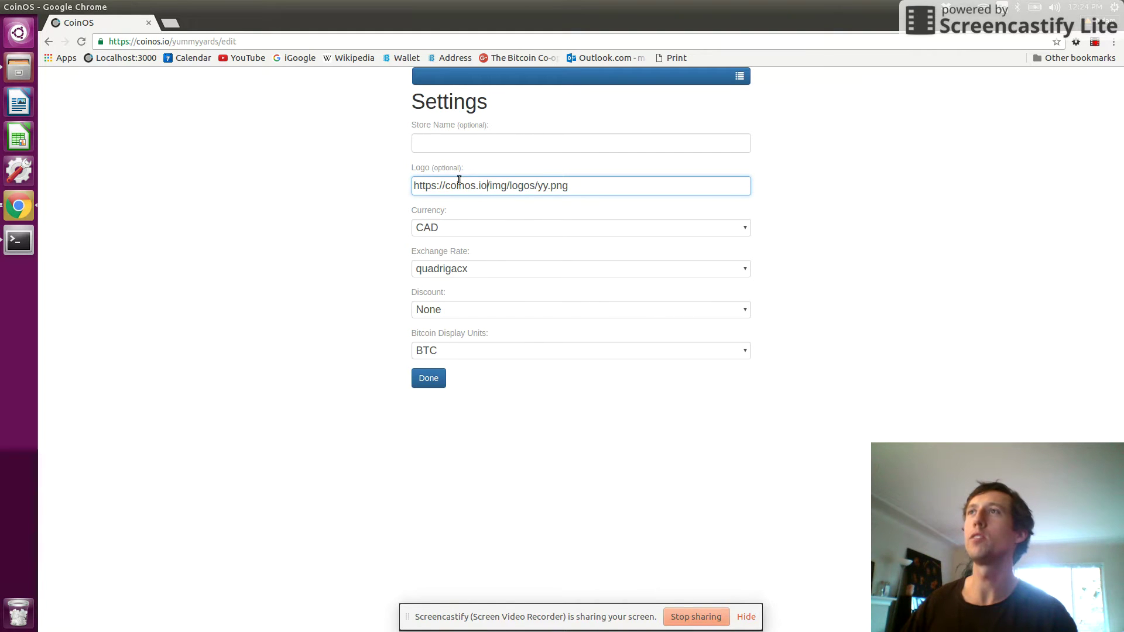
left_click(453, 230)
- Try EUR with the bitstamp rate, then return the store to CAD with quadrigacx
left_click(449, 268)
left_click(450, 270)
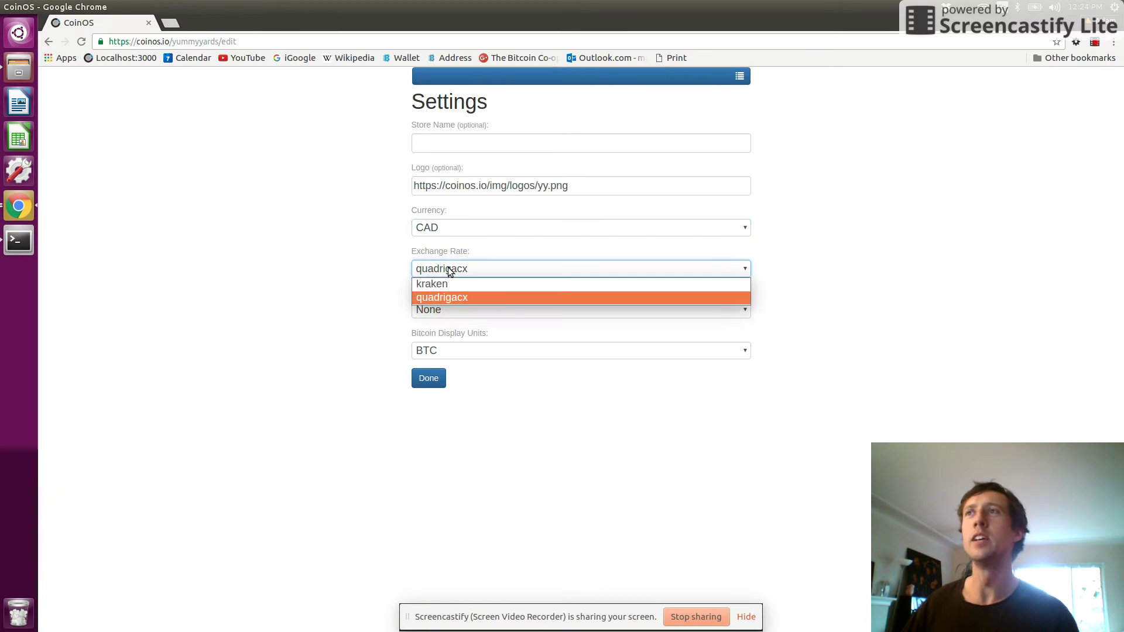
left_click(451, 297)
left_click(446, 226)
left_click(446, 301)
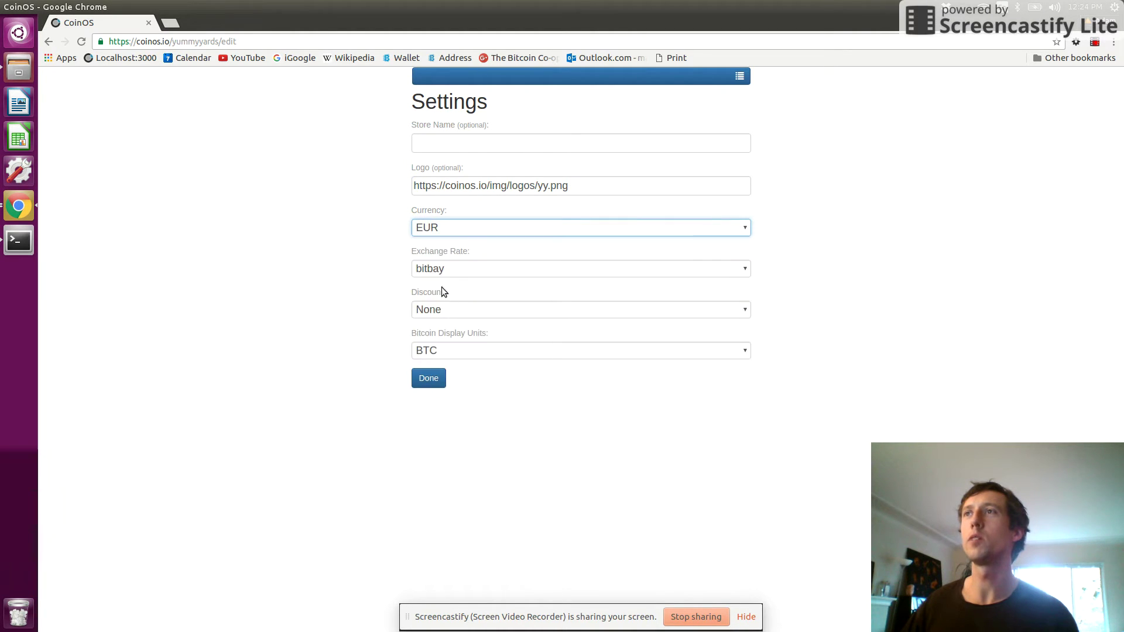
left_click(438, 267)
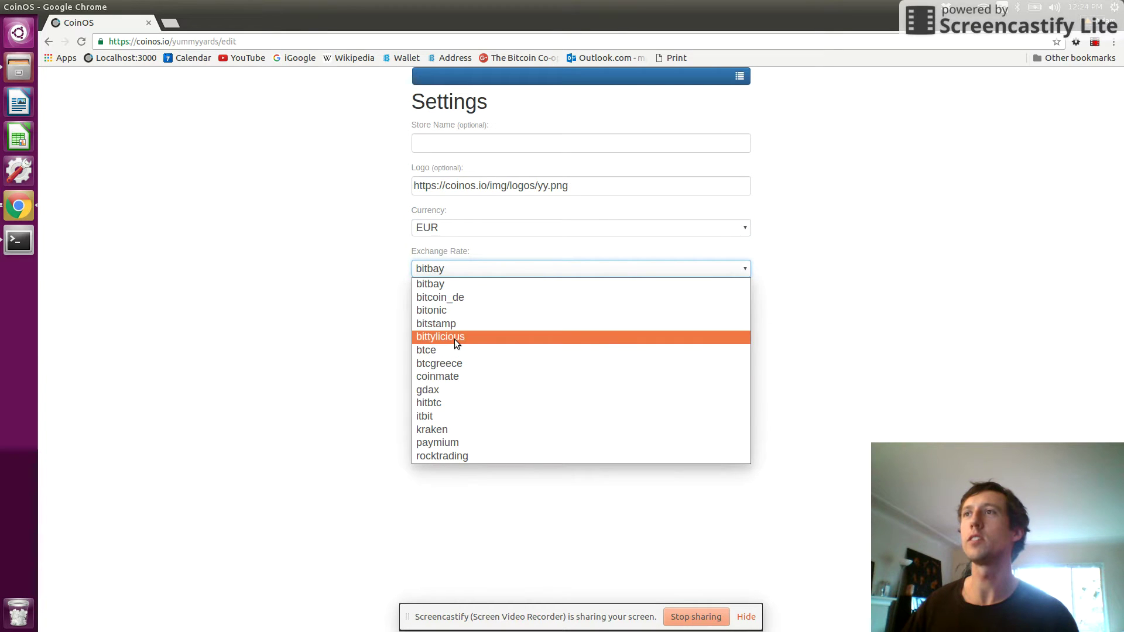
left_click(453, 323)
left_click(443, 229)
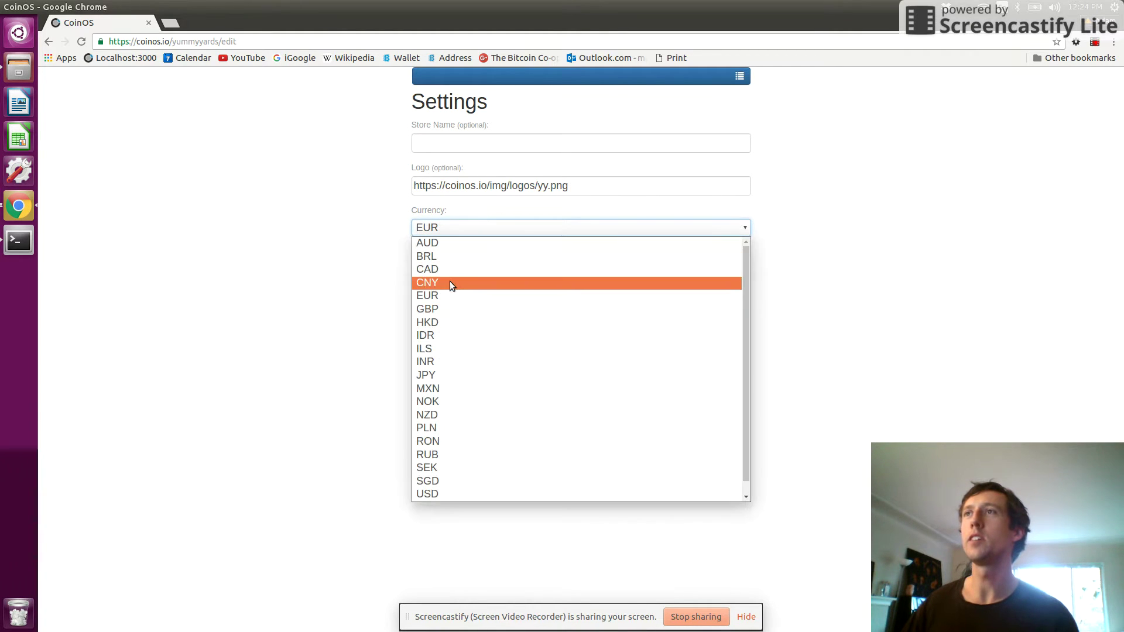
left_click(445, 268)
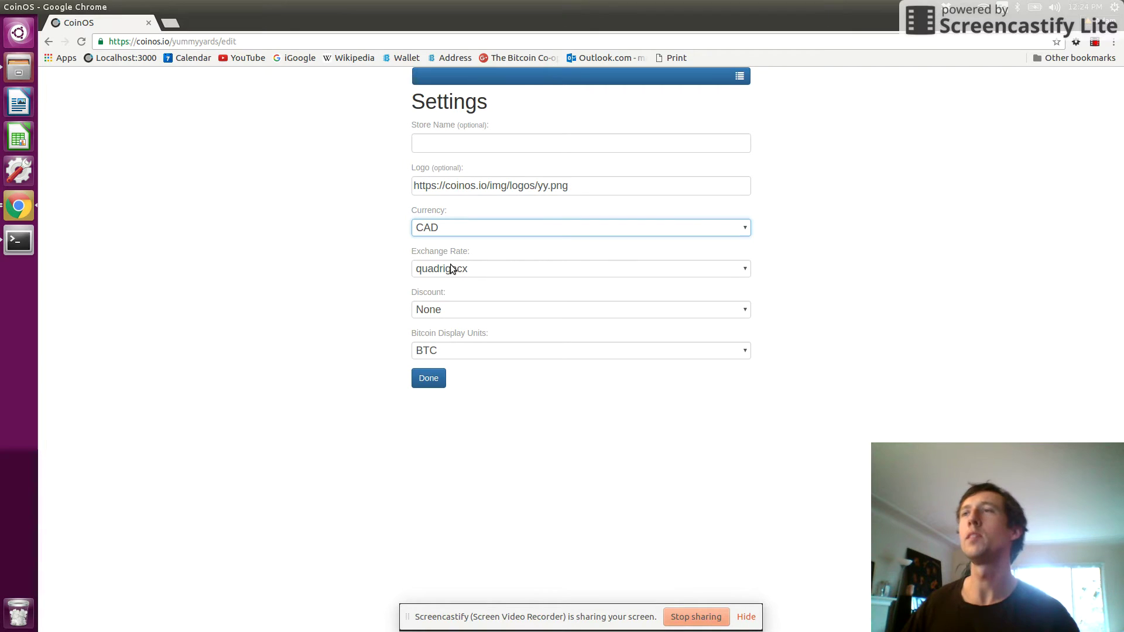
left_click(364, 265)
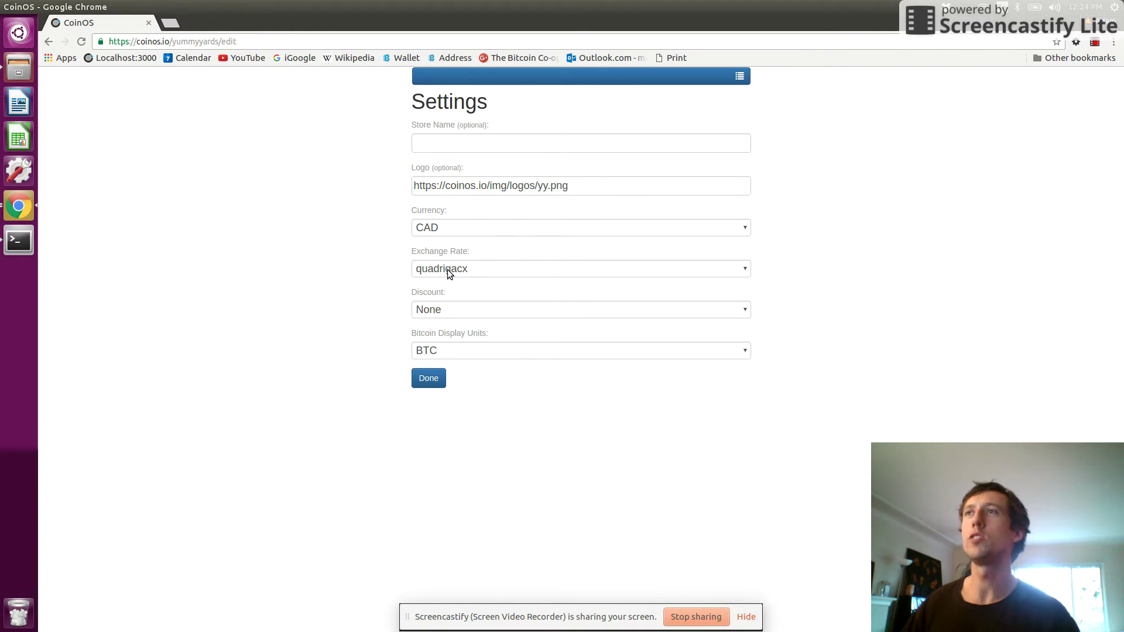
- Keep no discount and BTC display units, and save the store settings
left_click(465, 311)
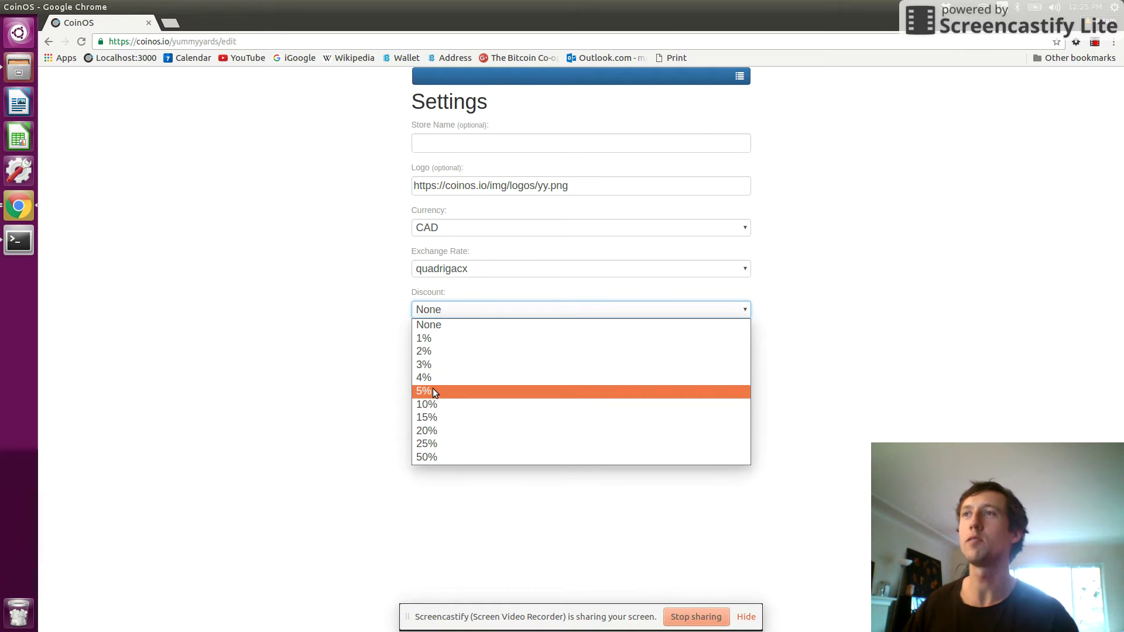
left_click(442, 329)
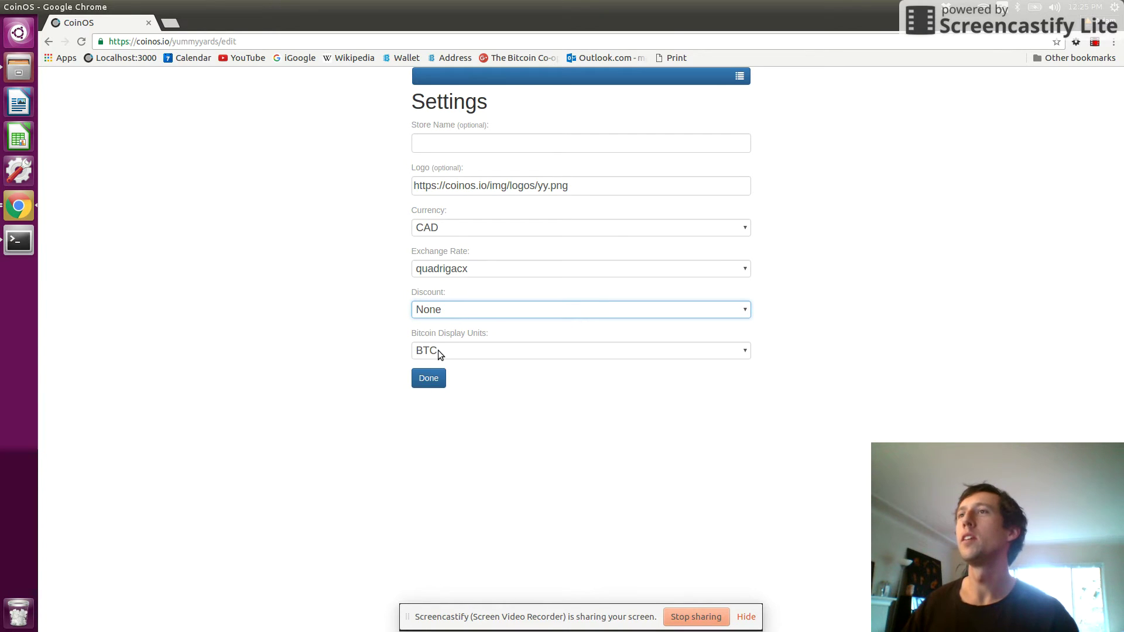
left_click(438, 350)
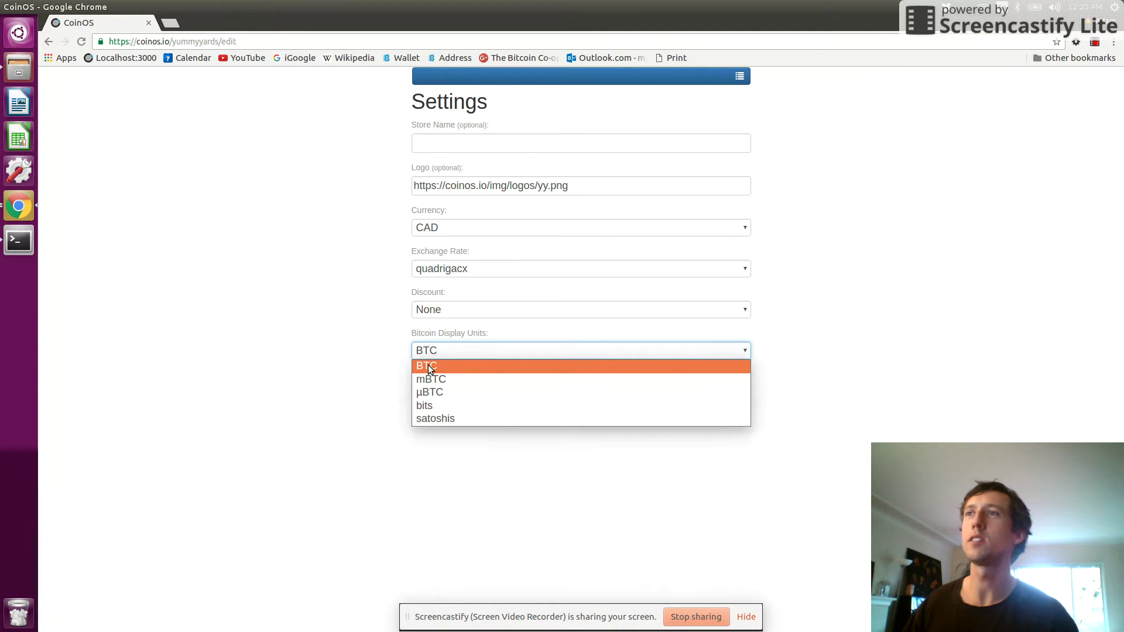
left_click(427, 367)
left_click(436, 379)
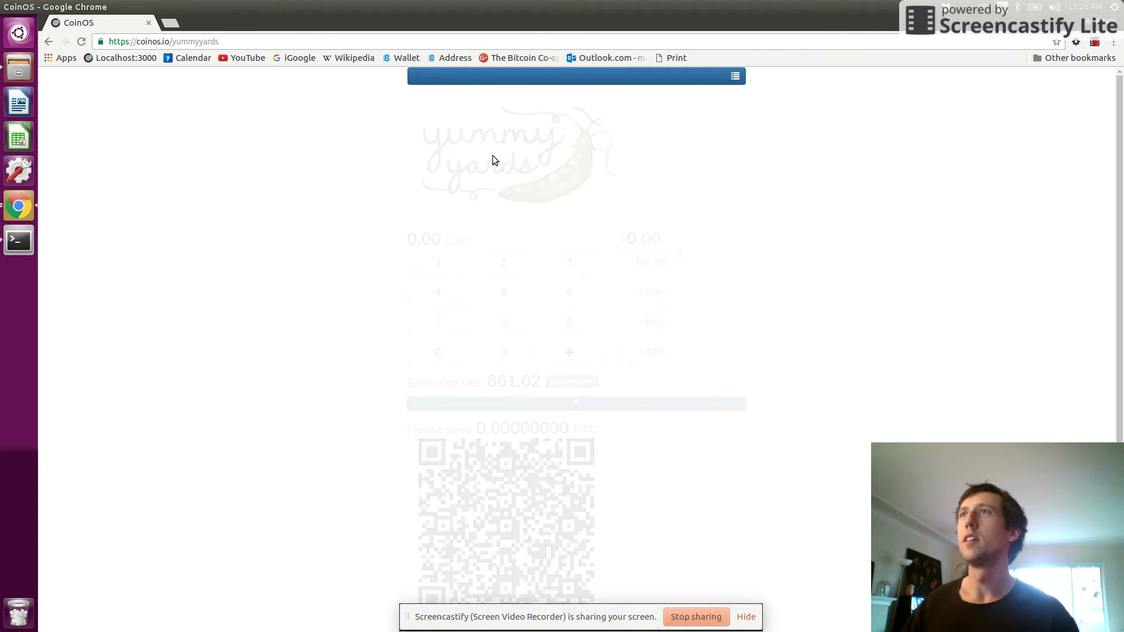
- Highlight the store name yummyyards in the payment page address
left_click(208, 41)
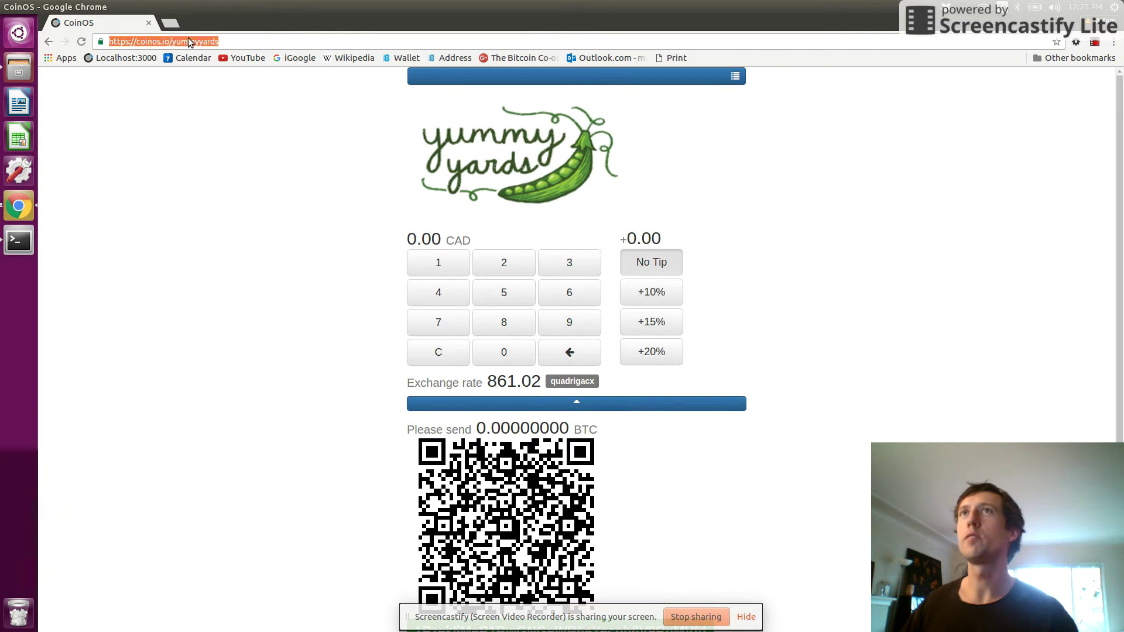
left_click_drag(177, 41, 217, 52)
left_click(181, 39)
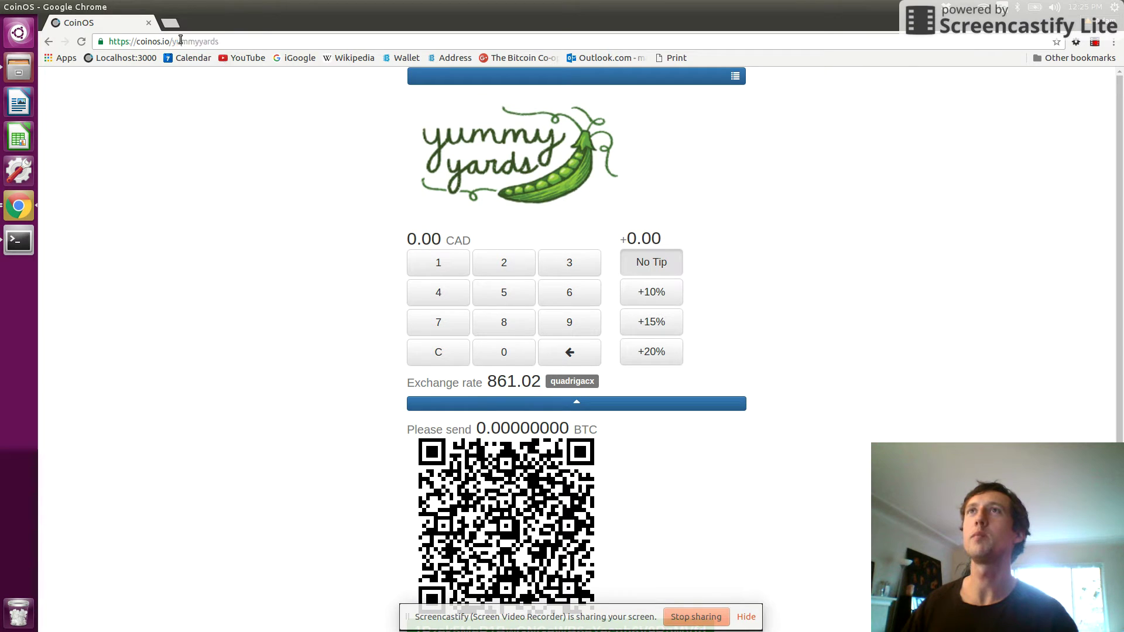
left_click_drag(172, 45, 231, 61)
left_click(269, 280)
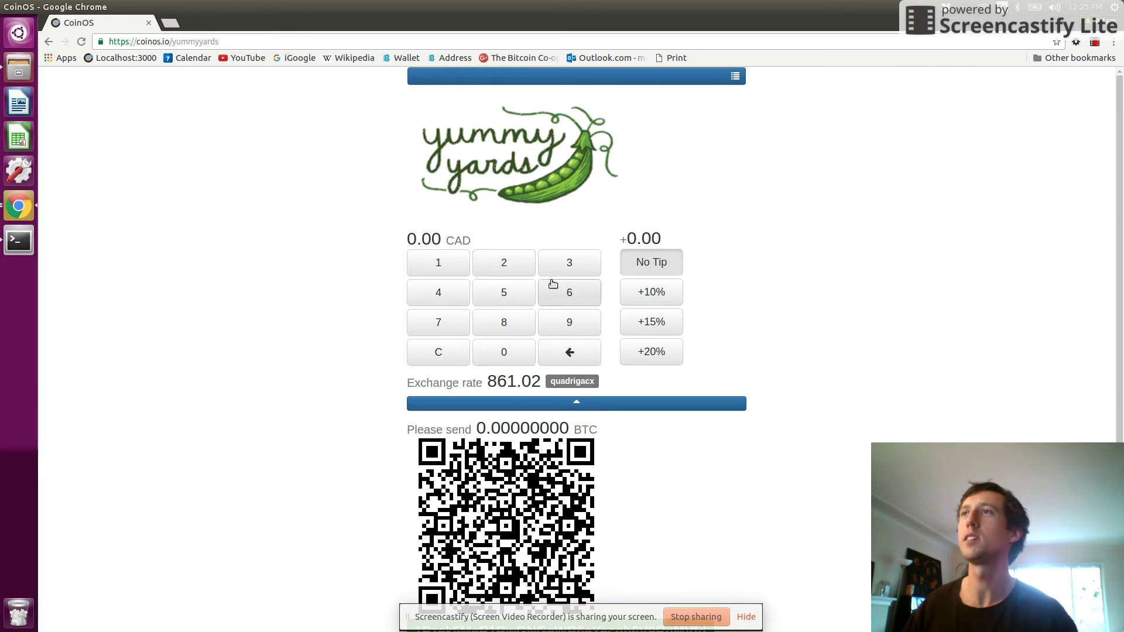
- Try sample keypad amounts, clearing and ending at 0.22 CAD
left_click(489, 272)
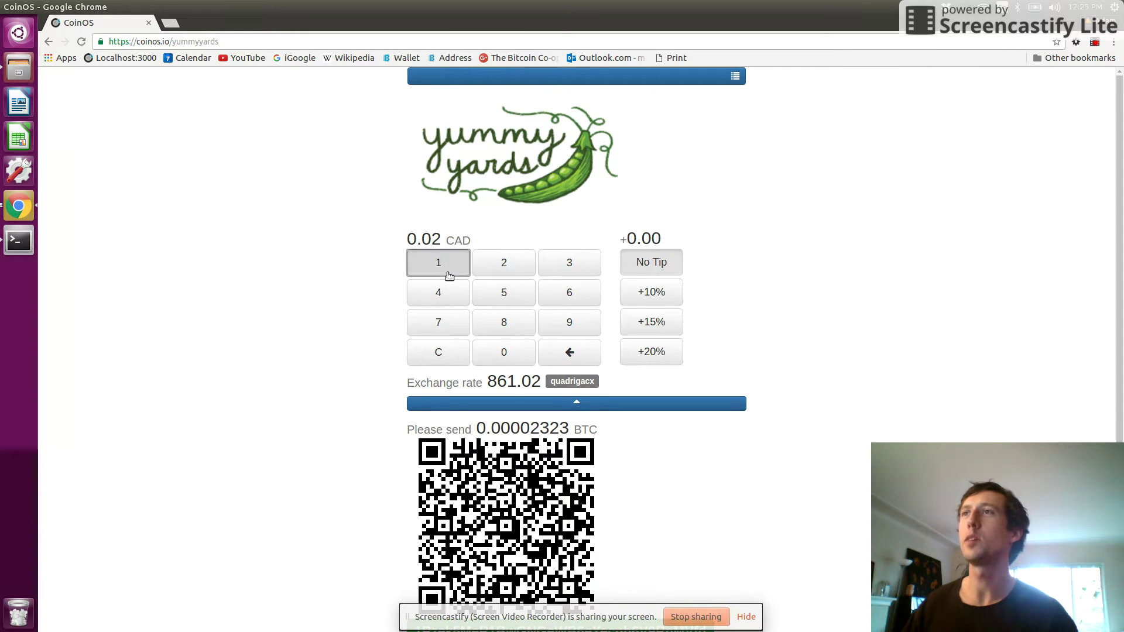
left_click(459, 276)
left_click(461, 277)
left_click(499, 316)
left_click(501, 297)
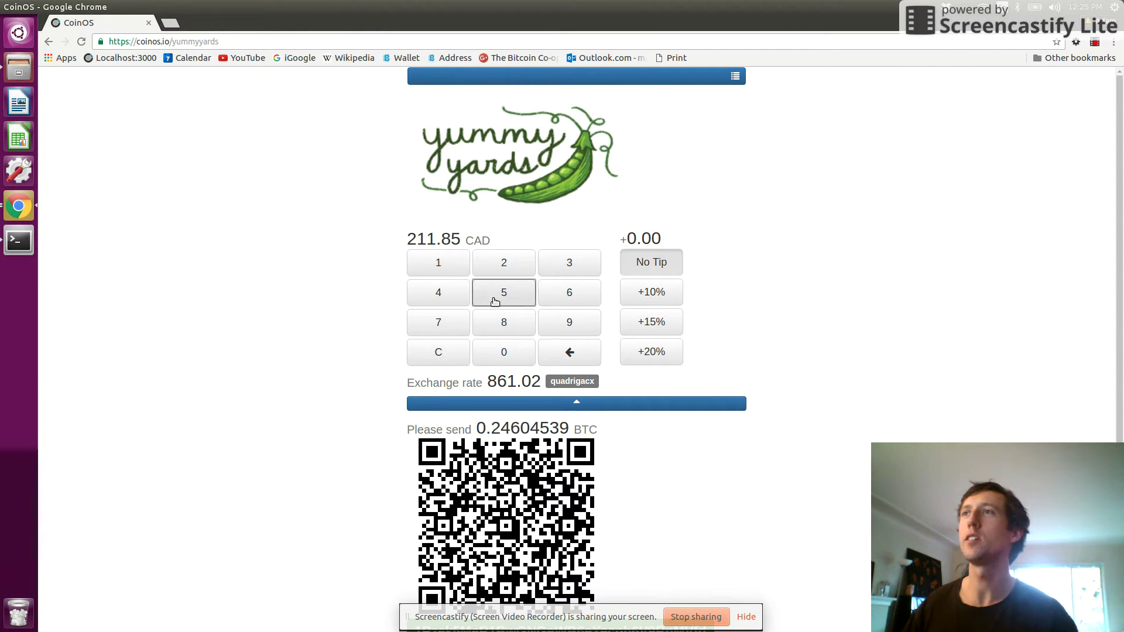
left_click(442, 354)
left_click(506, 264)
left_click(506, 264)
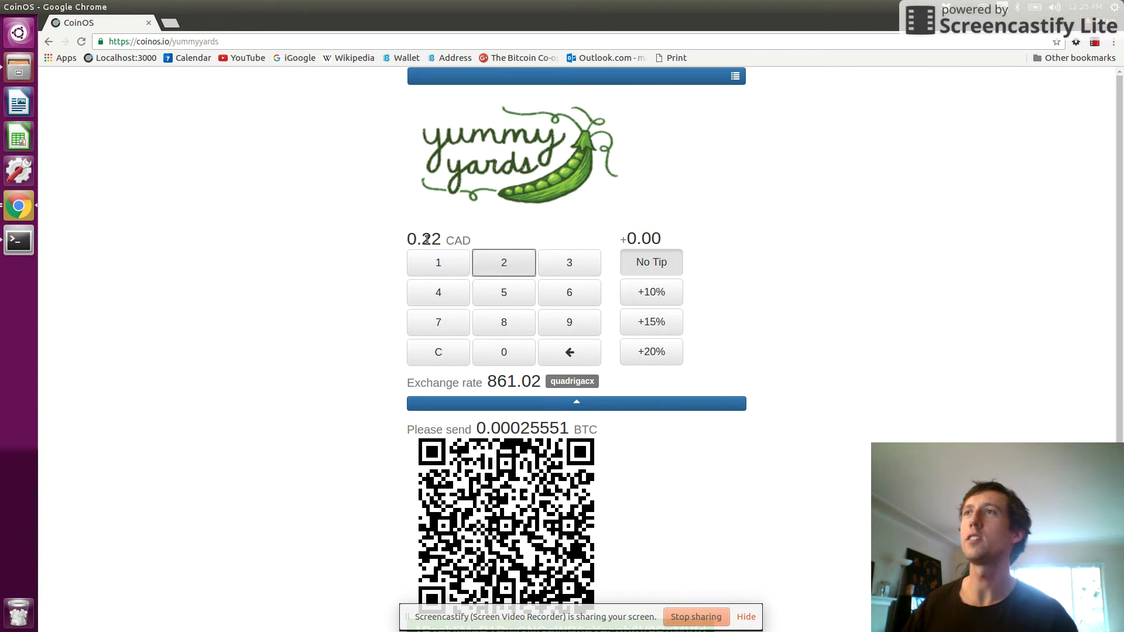
- Highlight the CAD amount label, the 861.02 exchange rate and the BTC amount to send
double_click(459, 240)
left_click(408, 239)
left_click_drag(472, 240, 432, 241)
left_click(432, 240)
left_click_drag(486, 382, 533, 390)
left_click(537, 381)
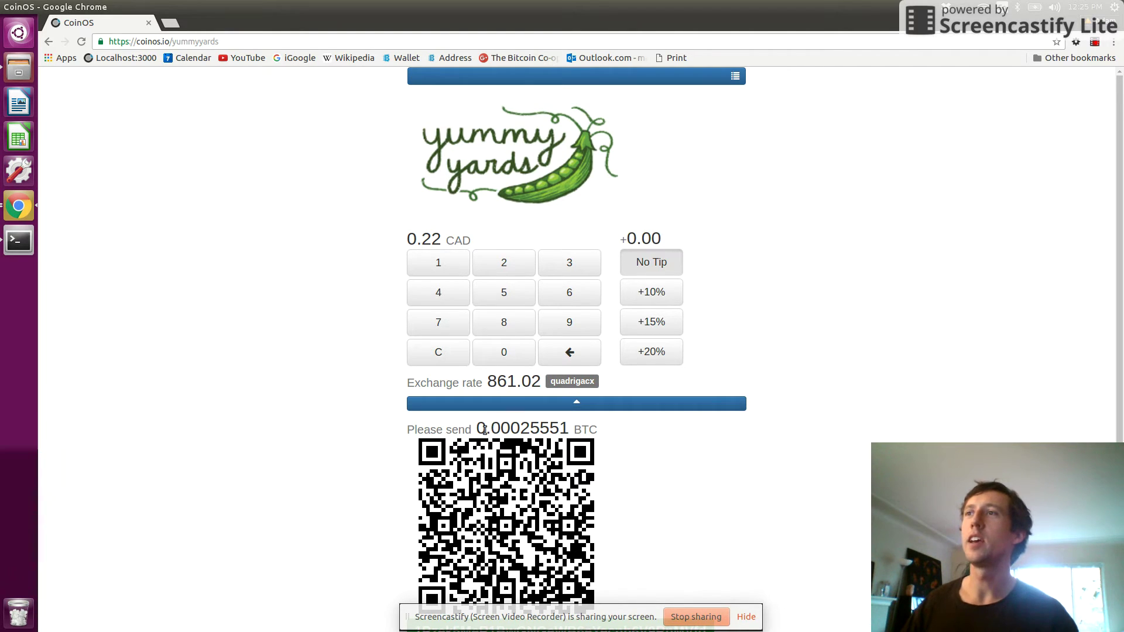
left_click_drag(480, 428, 559, 430)
left_click(534, 410)
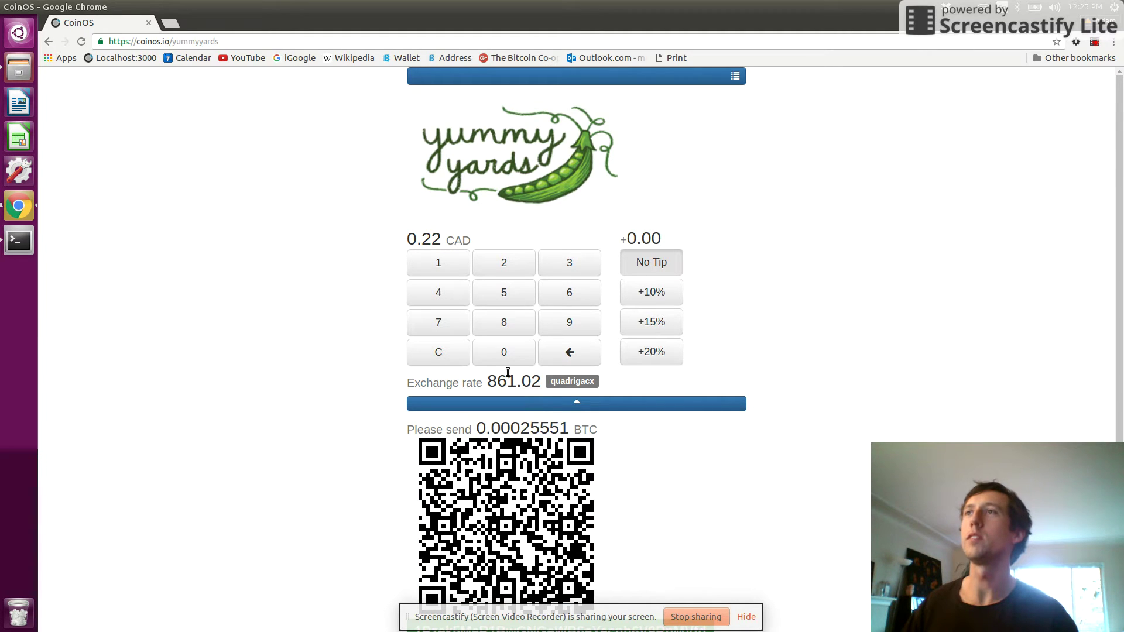
- Enter 861.02 CAD to show it equals exactly 1 BTC at the current rate
left_click(456, 353)
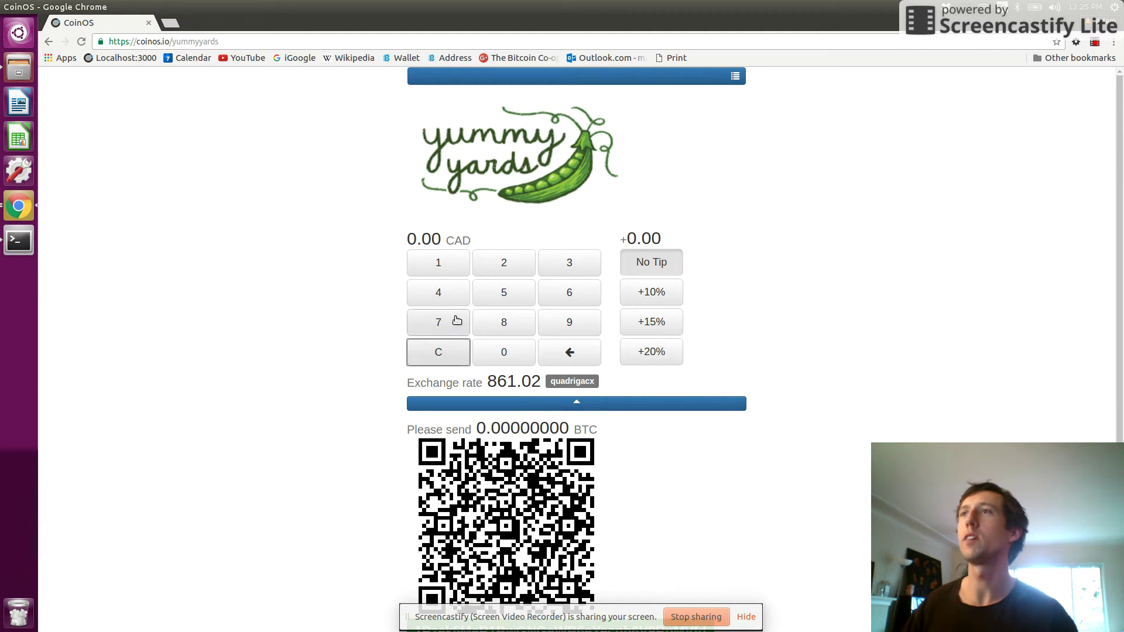
left_click(513, 333)
left_click(552, 301)
left_click(463, 261)
left_click(516, 359)
left_click(501, 263)
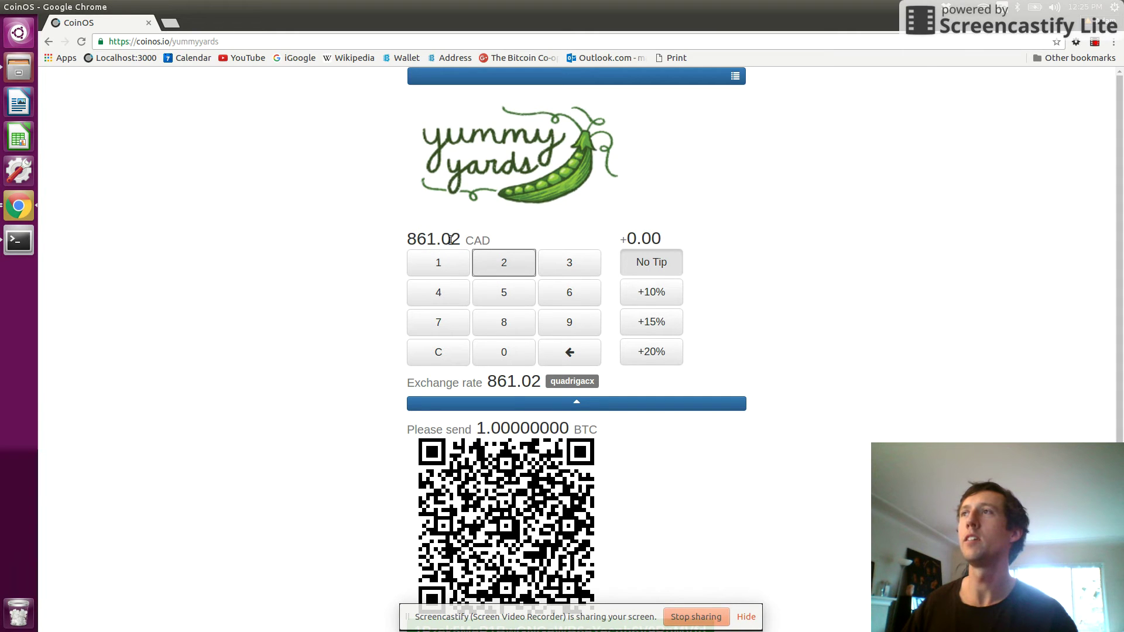
left_click_drag(489, 378, 540, 383)
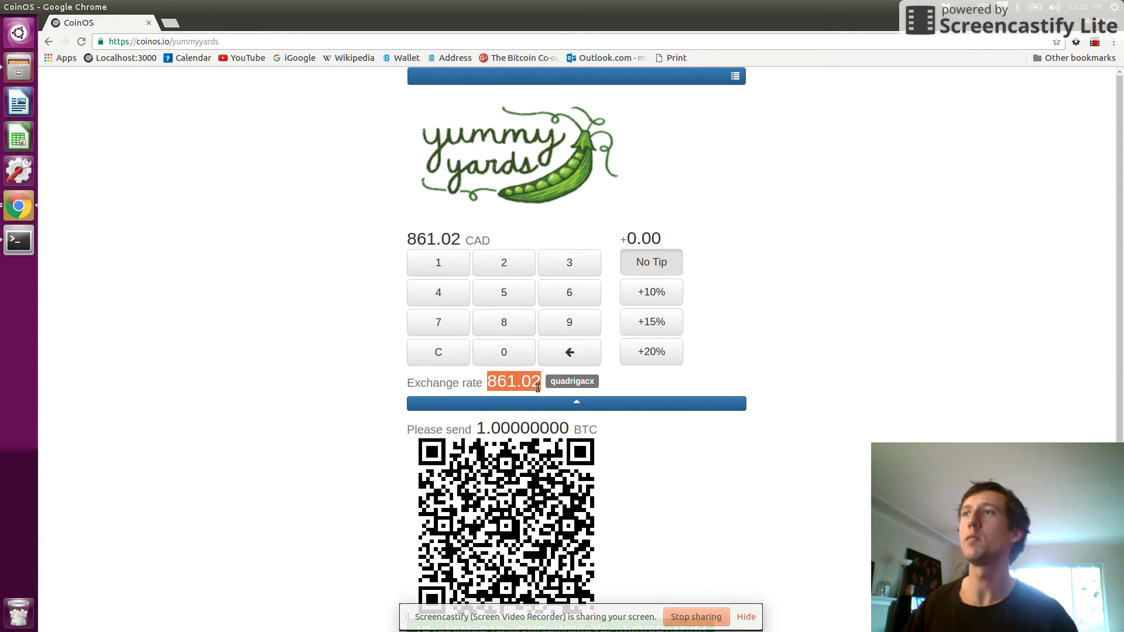
left_click_drag(478, 428, 563, 432)
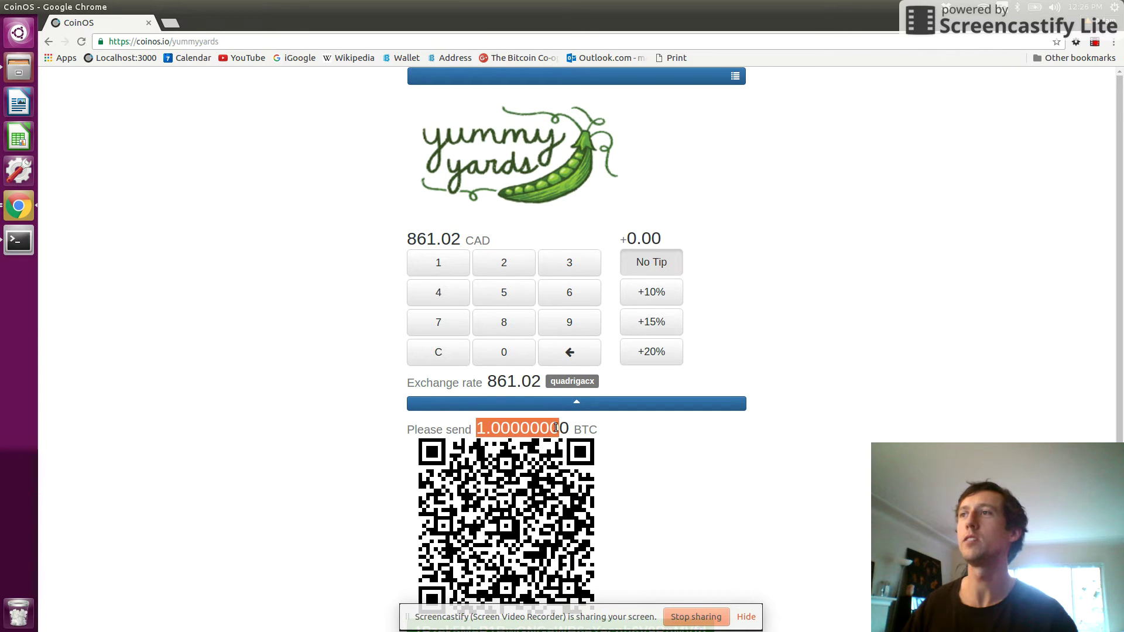
left_click(561, 434)
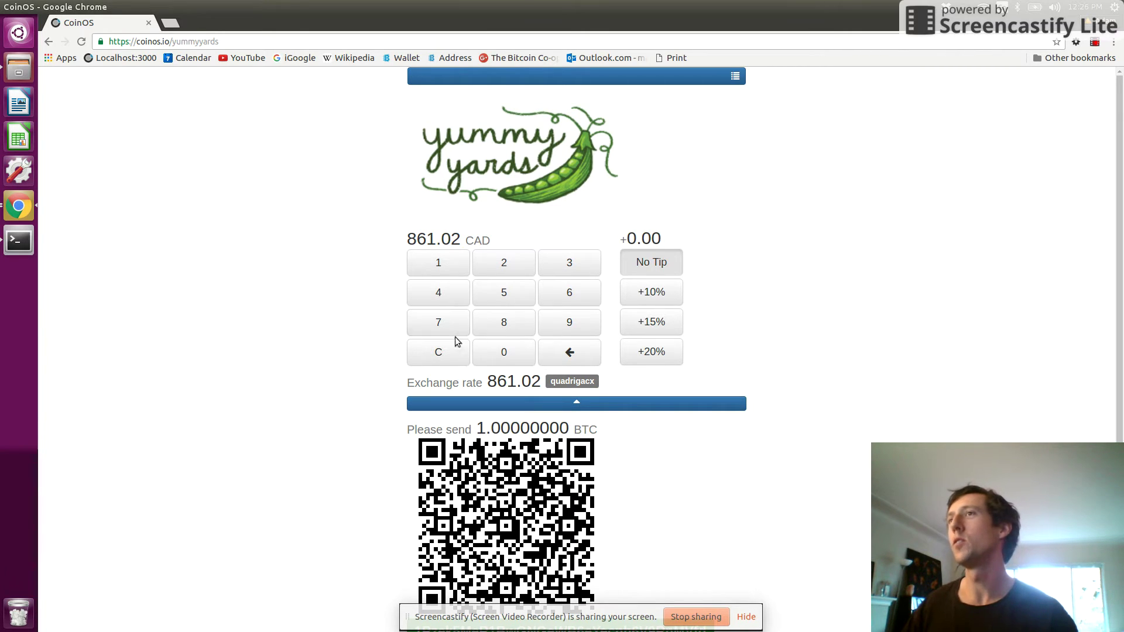
- Clear the amount and enter 1.00 CAD, requesting 0.00116141 BTC
left_click(448, 350)
left_click(437, 266)
left_click(482, 350)
left_click(482, 350)
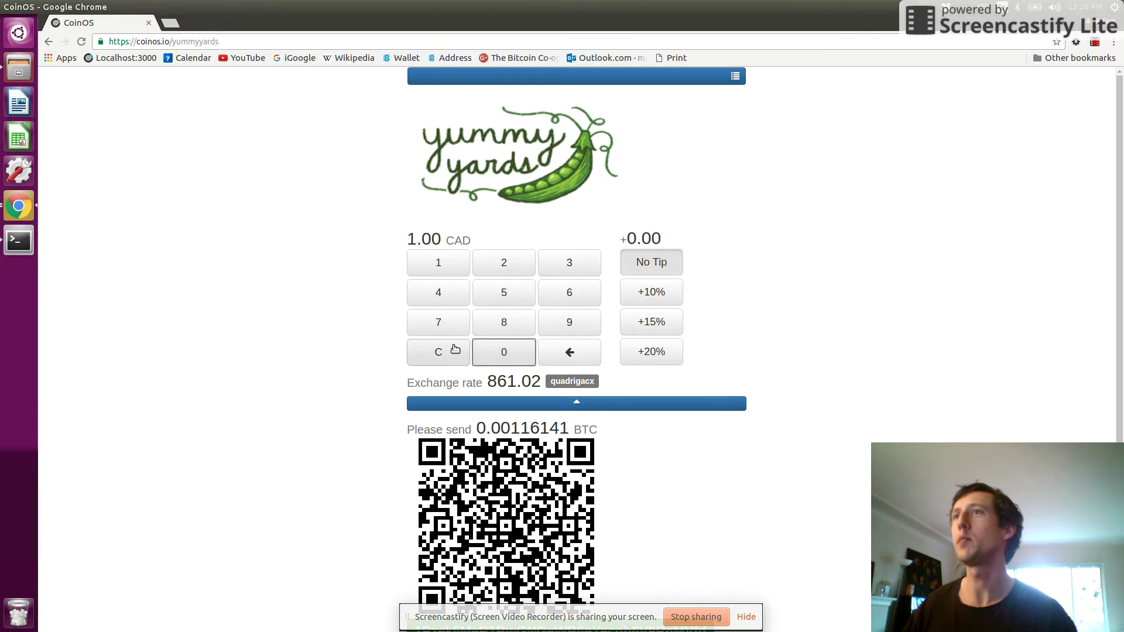
- Charge 10.00 CAD with a 10% tip of 1.00, then go full screen with F11
left_click(439, 352)
left_click(442, 269)
left_click(505, 352)
double_click(504, 352)
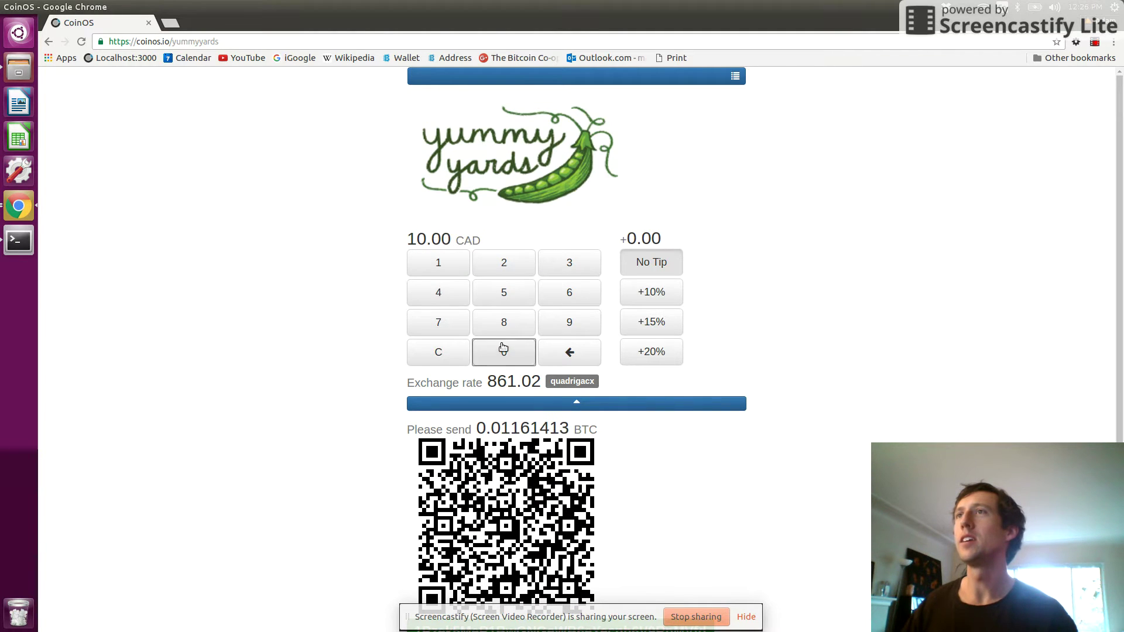
left_click(648, 294)
left_click_drag(625, 237, 666, 238)
left_click(505, 425)
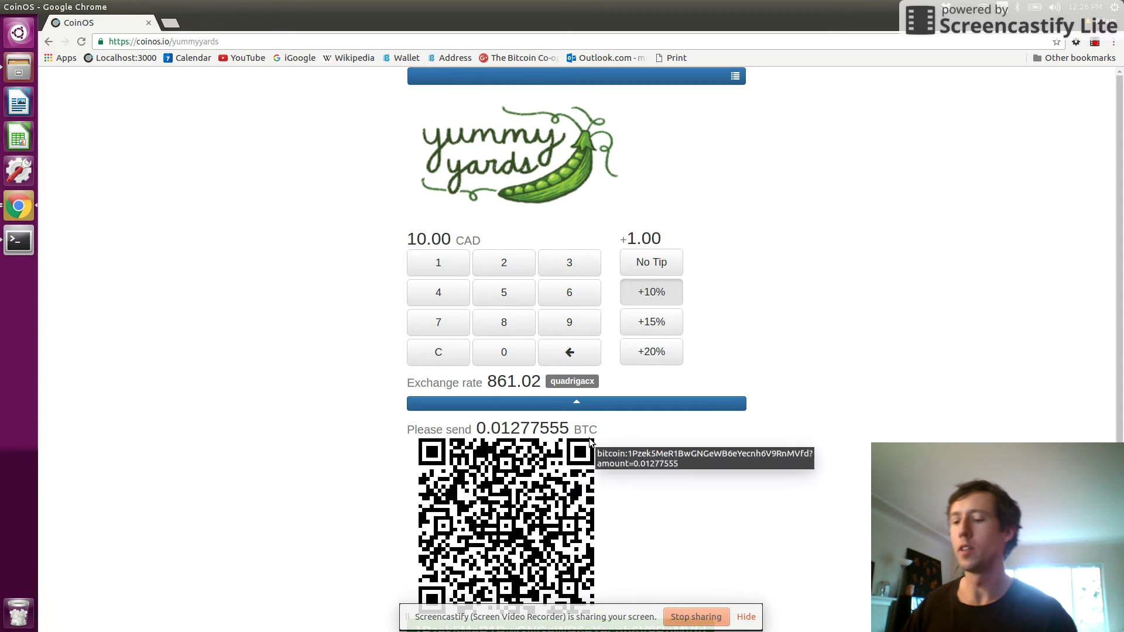
key("F11")
mouse_move(554, 423)
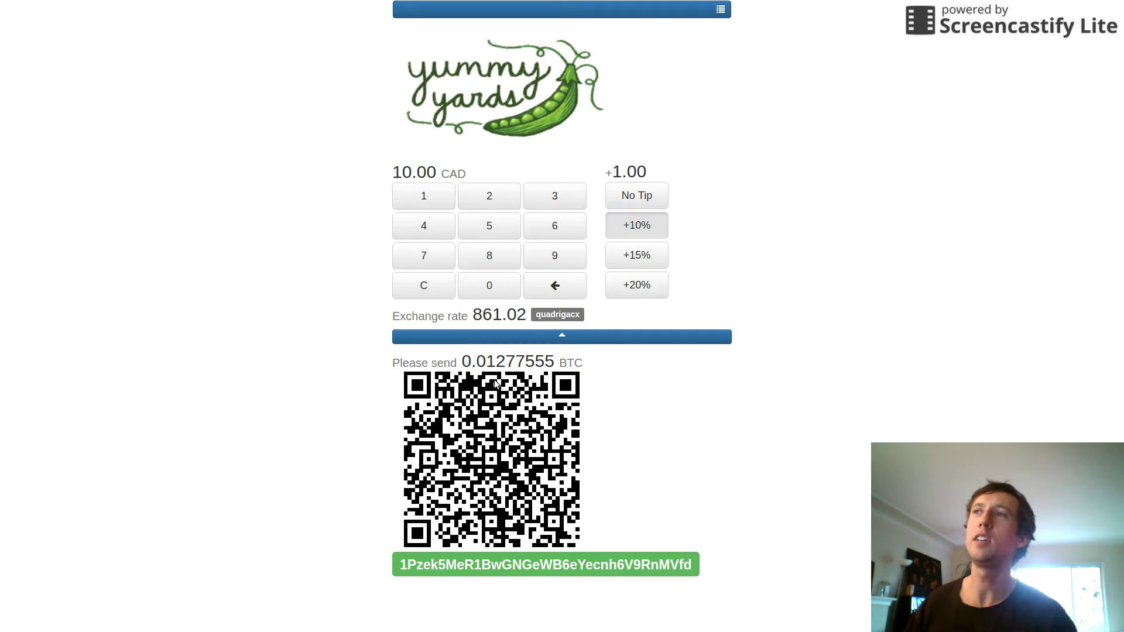
- Enter 1.00 CAD on the keypad, keeping the 0.10 tip, and receive the payment
mouse_move(507, 432)
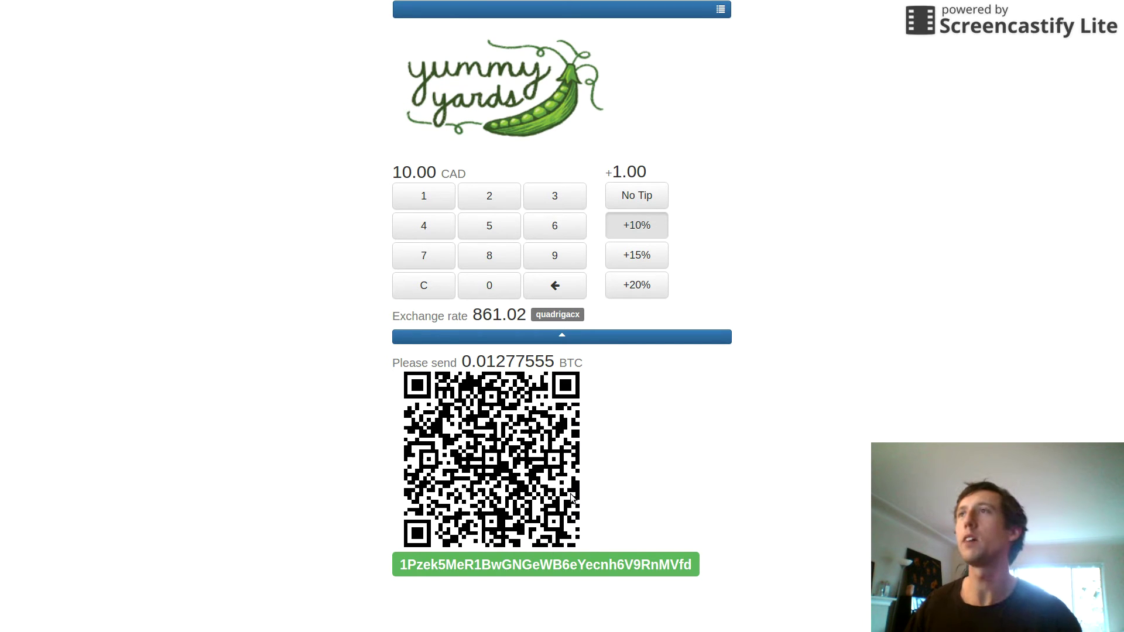
left_click(426, 286)
left_click(415, 205)
left_click(490, 286)
left_click(491, 287)
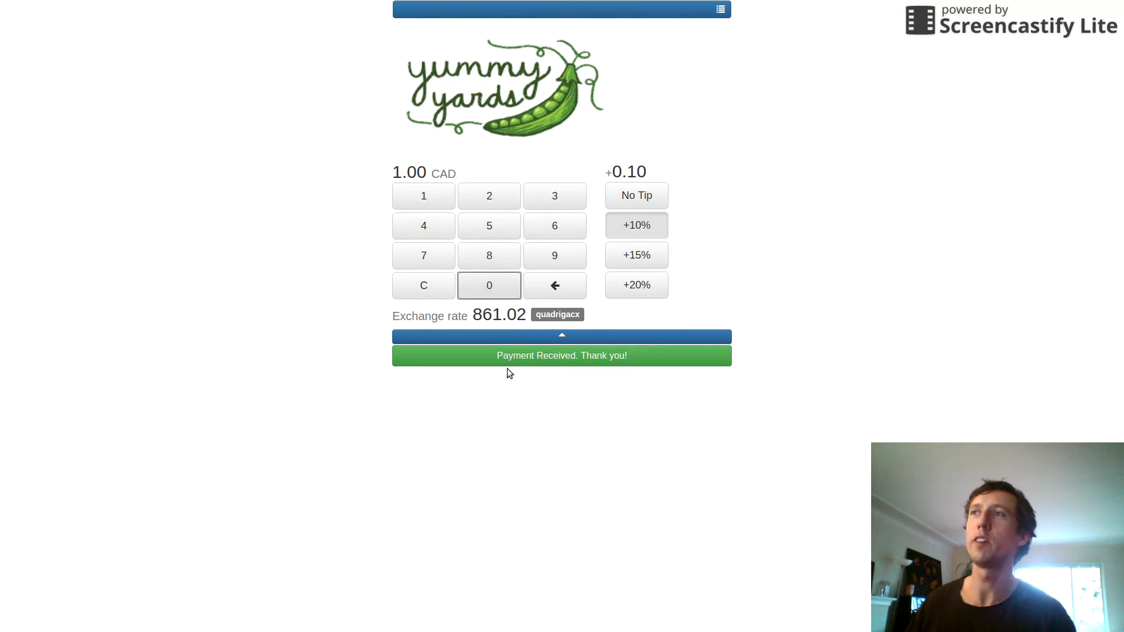
- Clear the paid amount, mistakenly key in 258.80 CAD, then clear it again
left_click(433, 291)
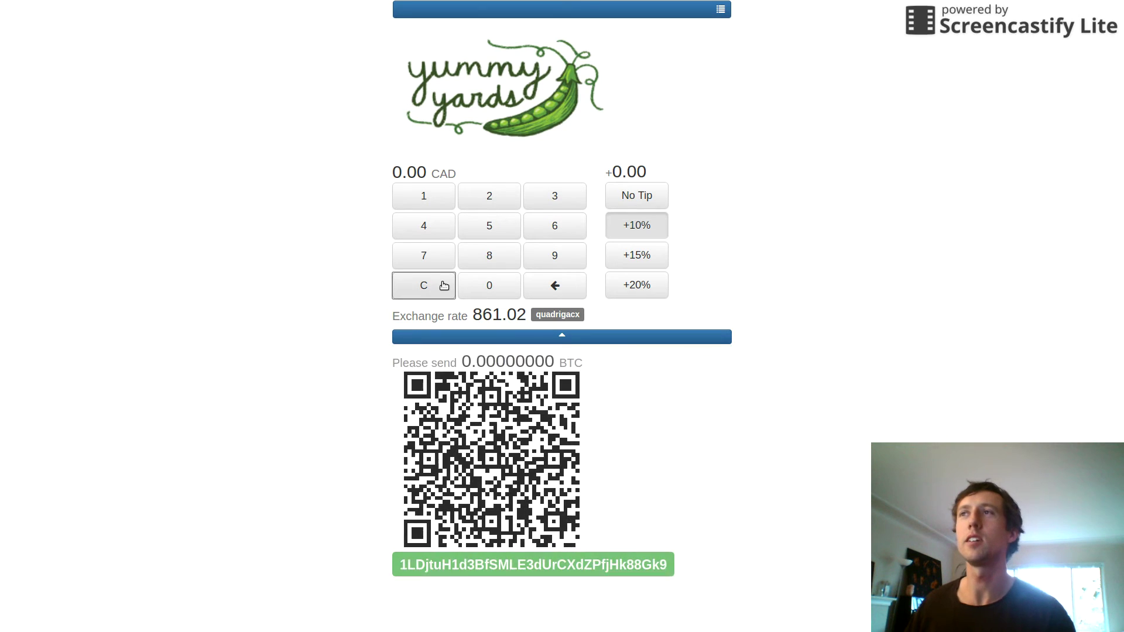
left_click(487, 206)
left_click(488, 226)
left_click(492, 258)
left_click(493, 265)
left_click(500, 296)
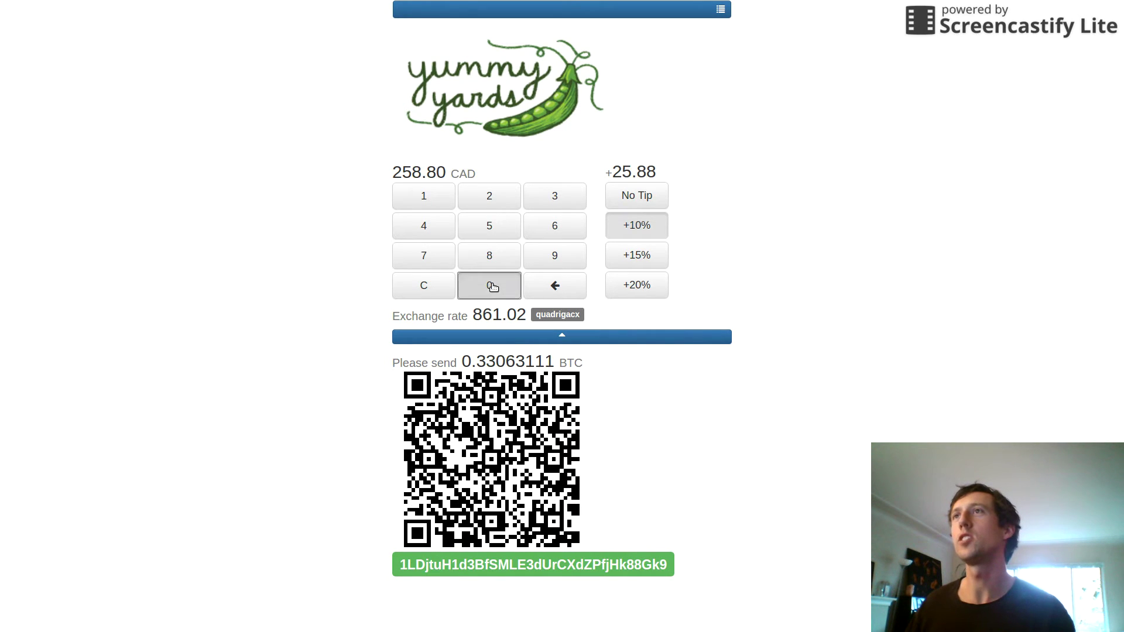
left_click(498, 293)
left_click(432, 286)
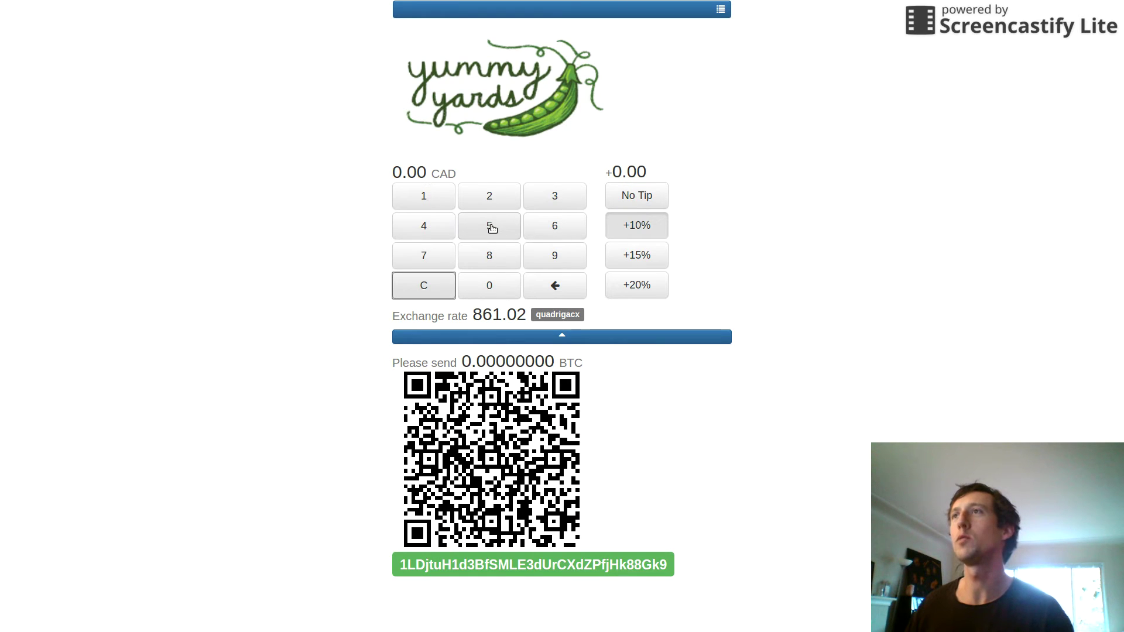
- Enter 3.00 CAD with no tip, requesting 0.00348424 BTC, and receive payment
left_click(534, 202)
left_click(499, 286)
left_click(504, 282)
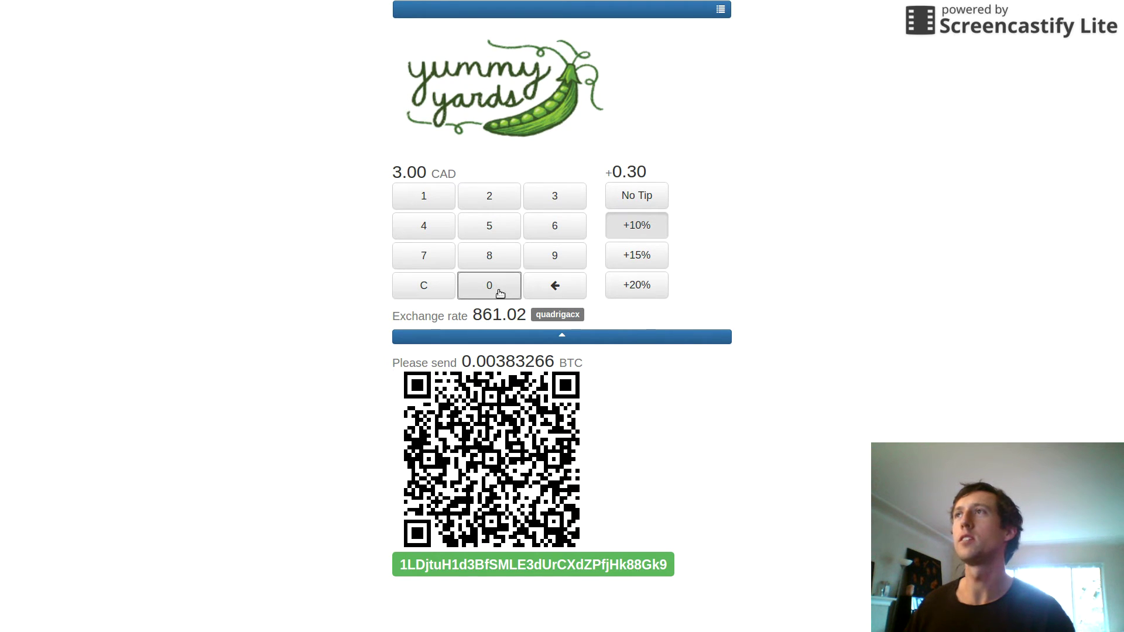
left_click(501, 290)
left_click(572, 285)
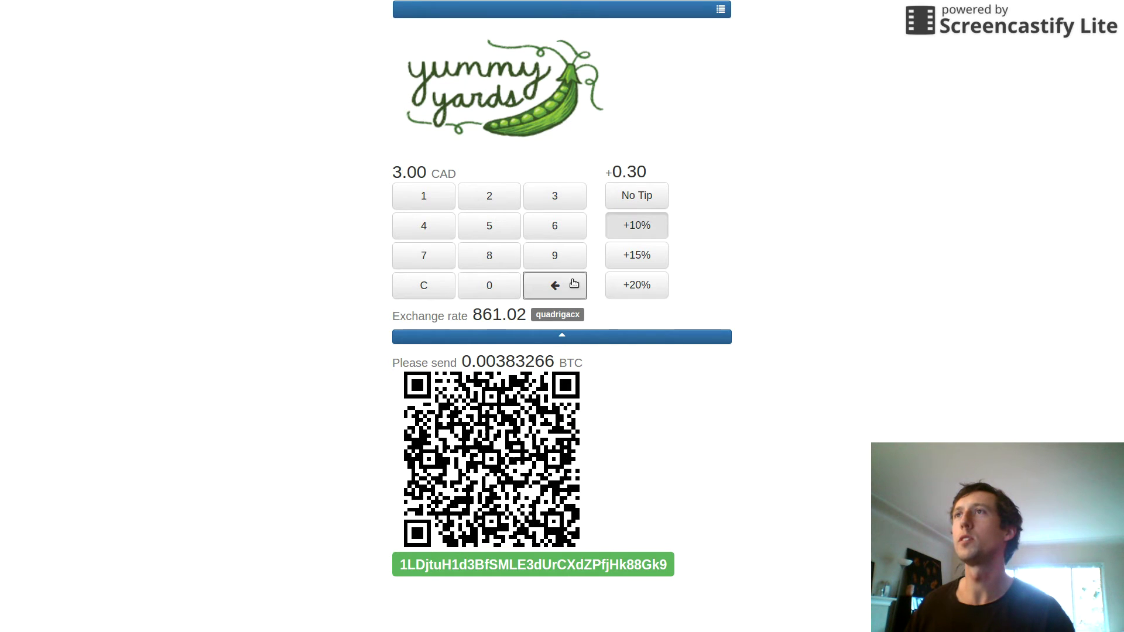
left_click(625, 196)
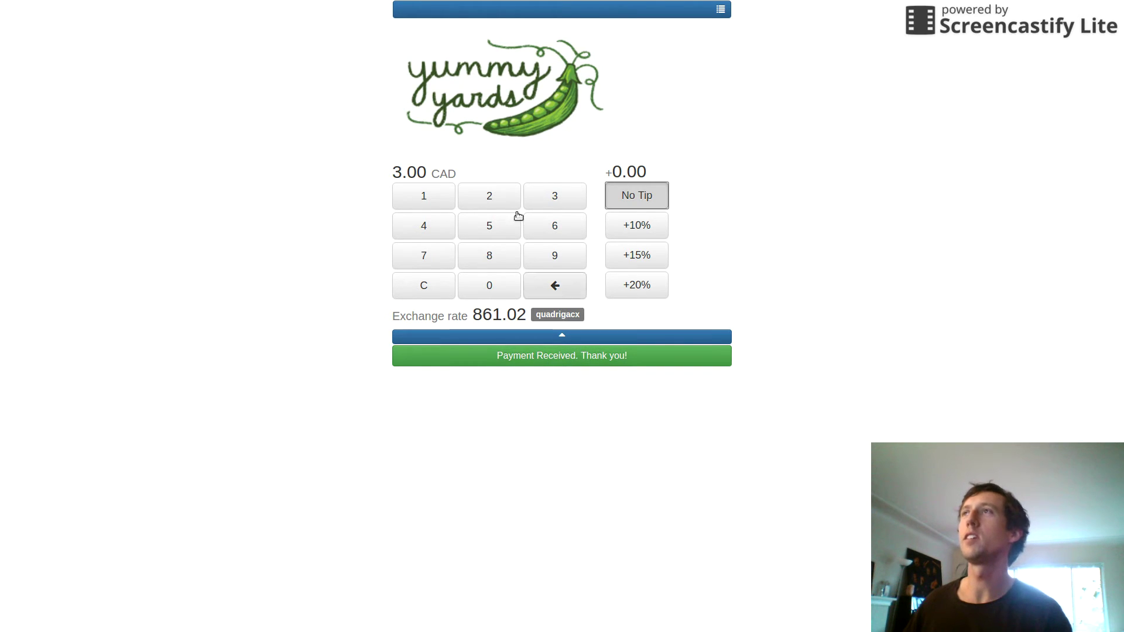
- Open the Sales report from the top-bar menu, showing both payments totalling 4.10 CAD
left_click(454, 15)
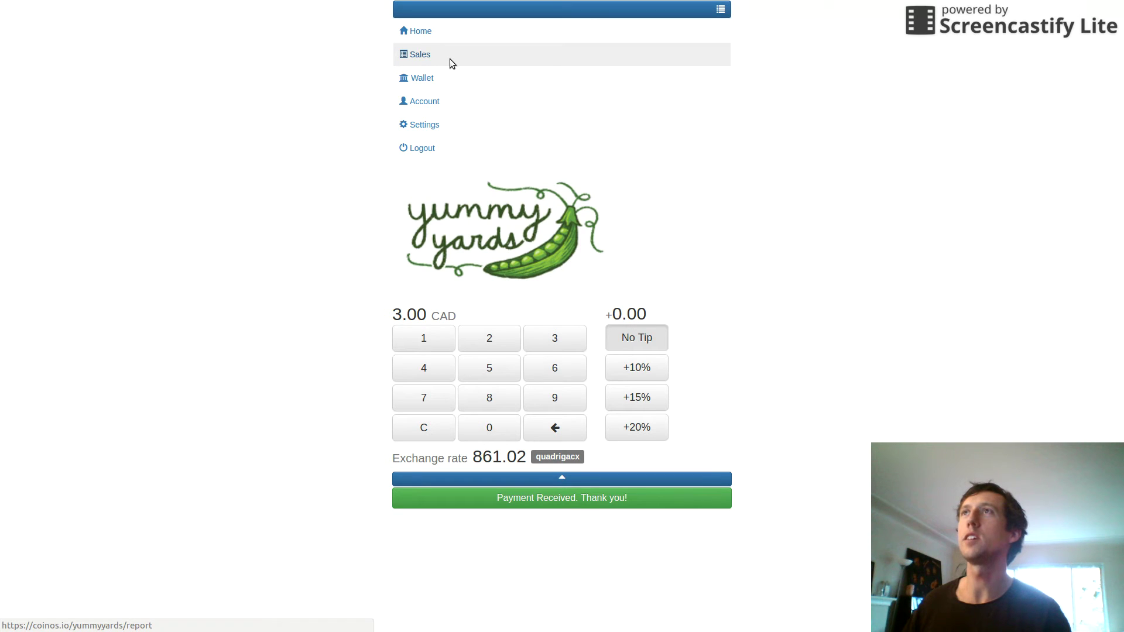
left_click(452, 61)
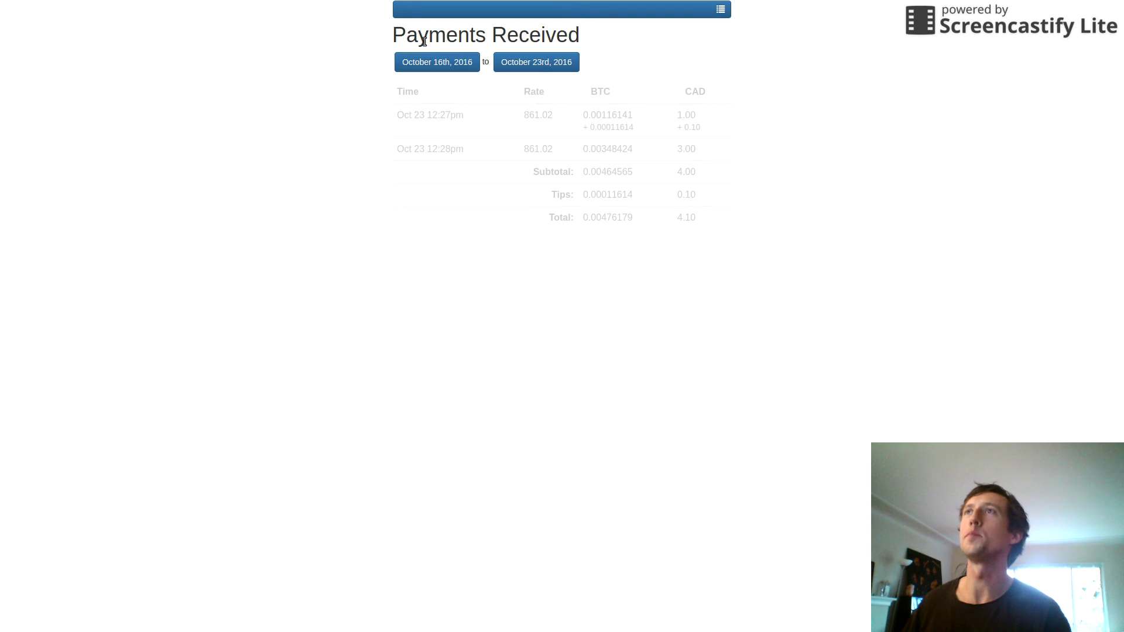
- Set the report's start date to October 2, 2016
left_click(458, 66)
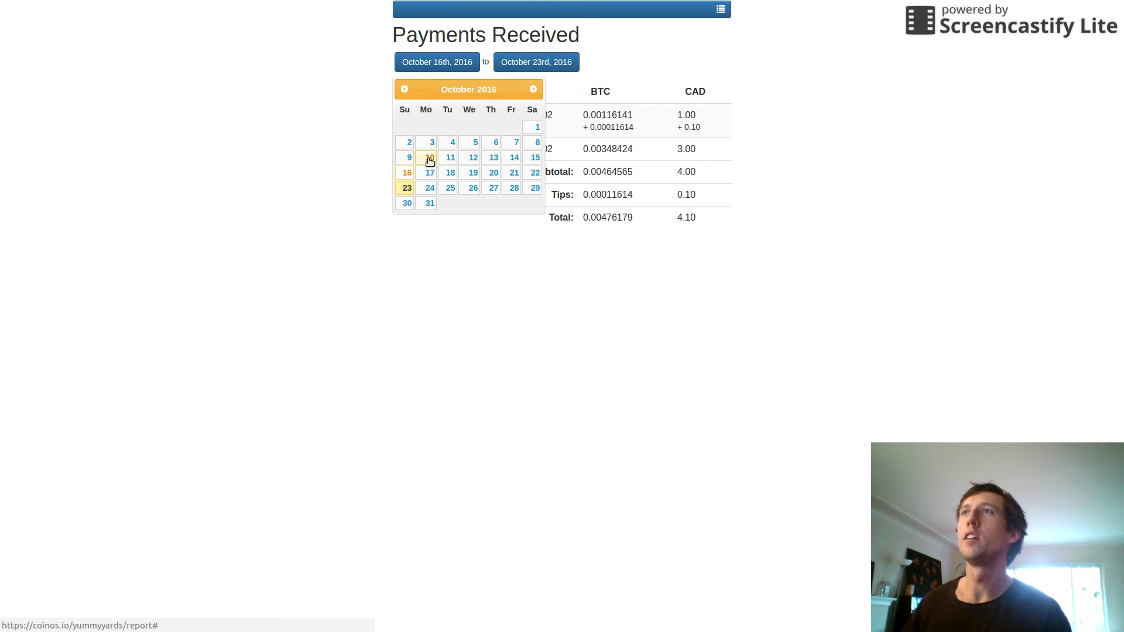
left_click(409, 144)
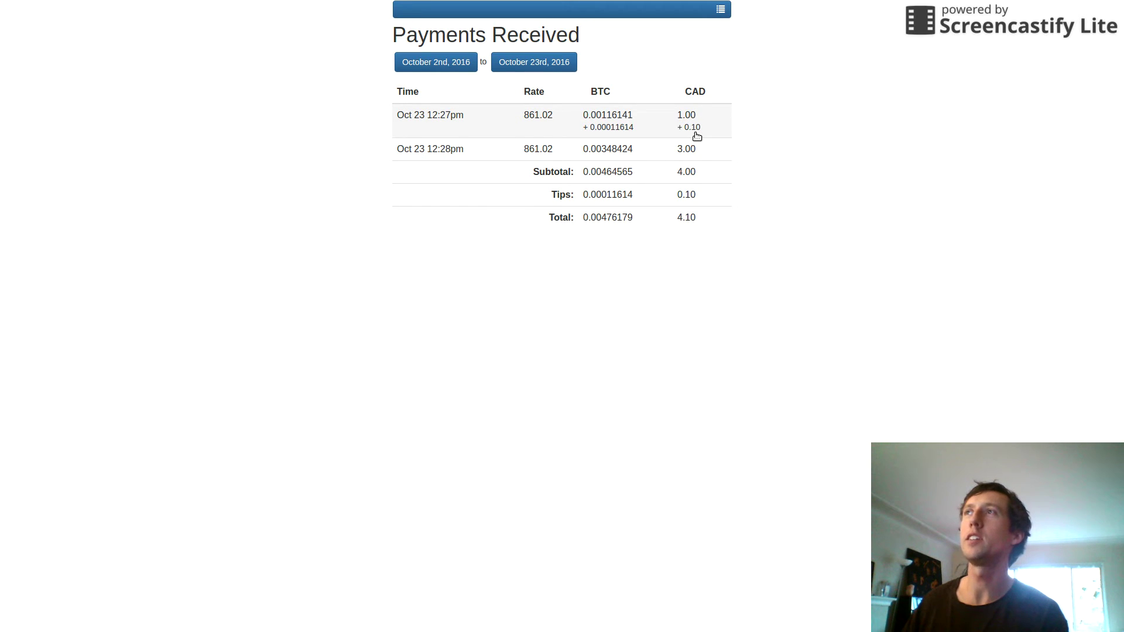
- Add a note to the first payment saying it was for an onion, then recheck it
left_click(521, 130)
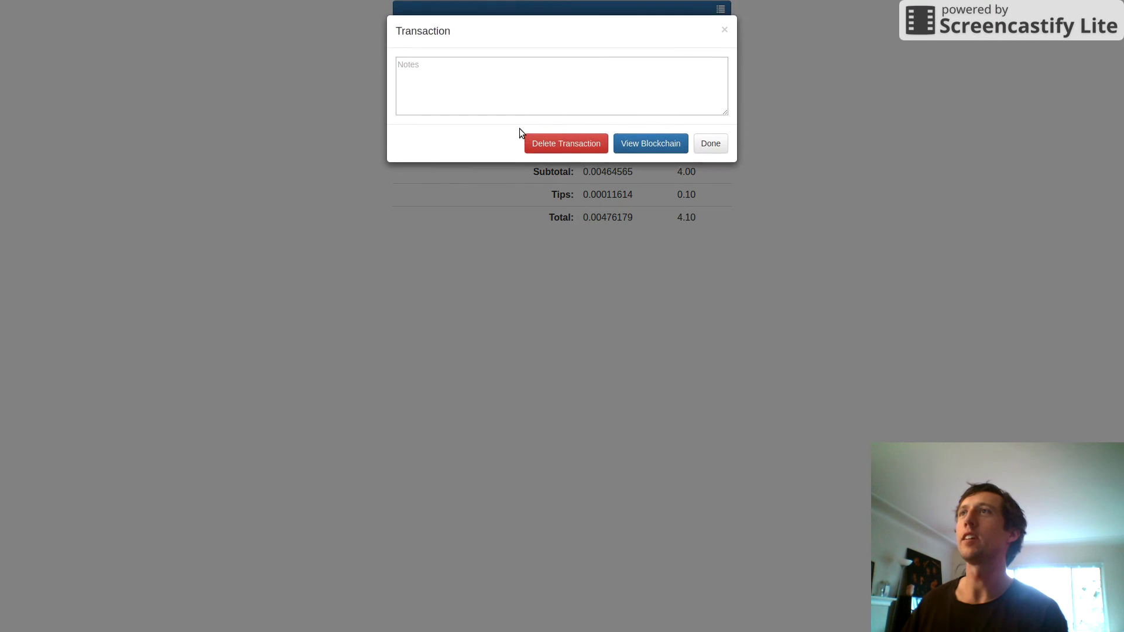
left_click(598, 104)
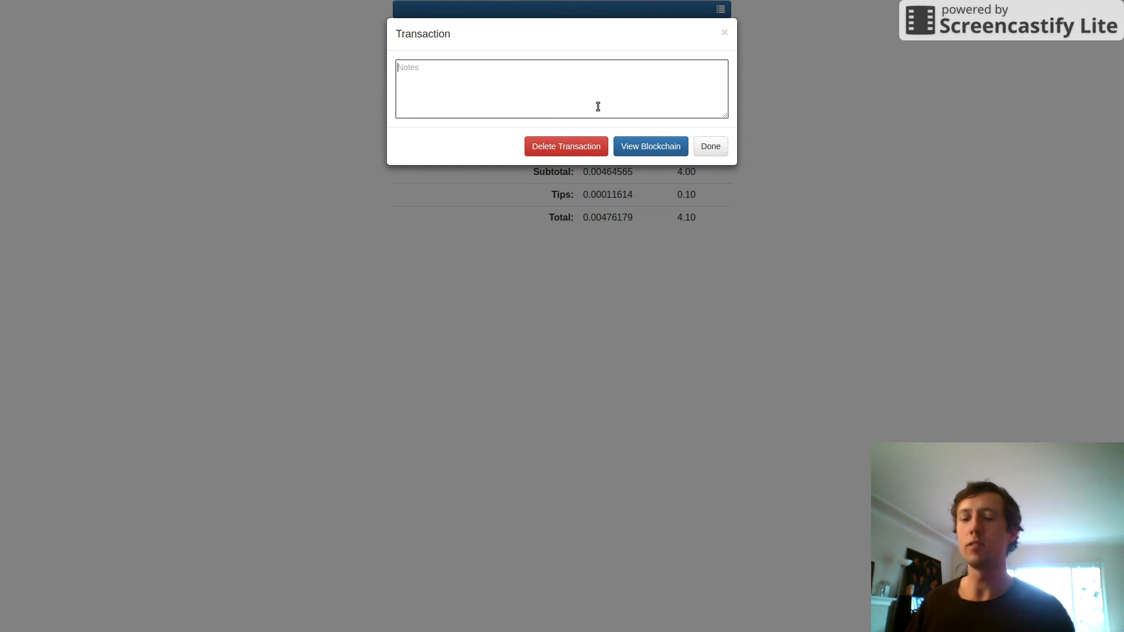
type("This was for an onion")
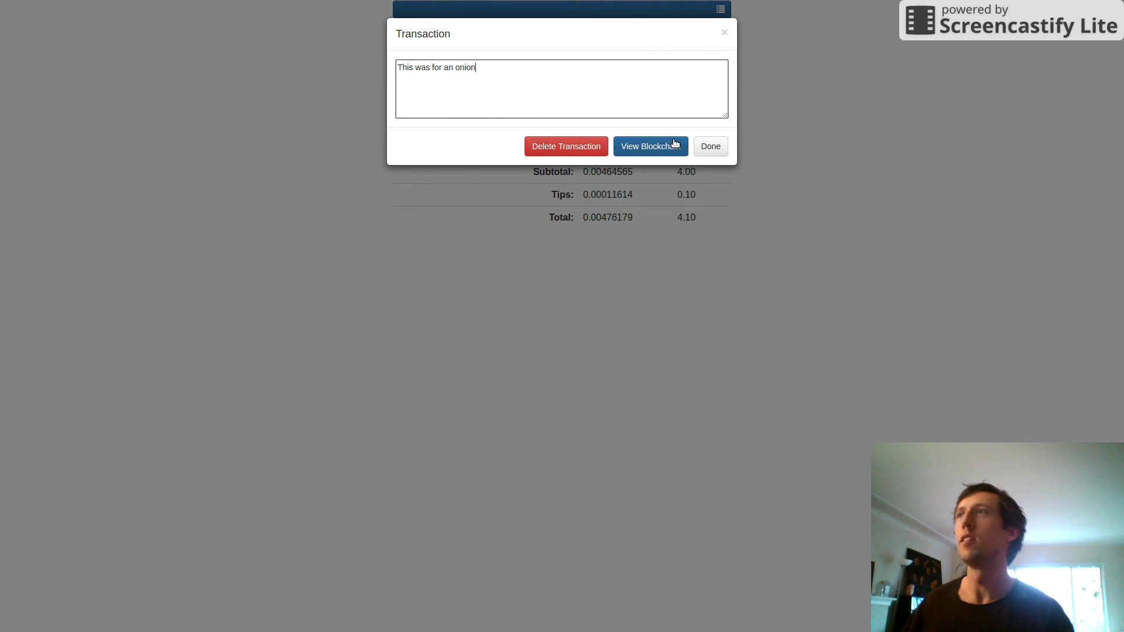
left_click(710, 147)
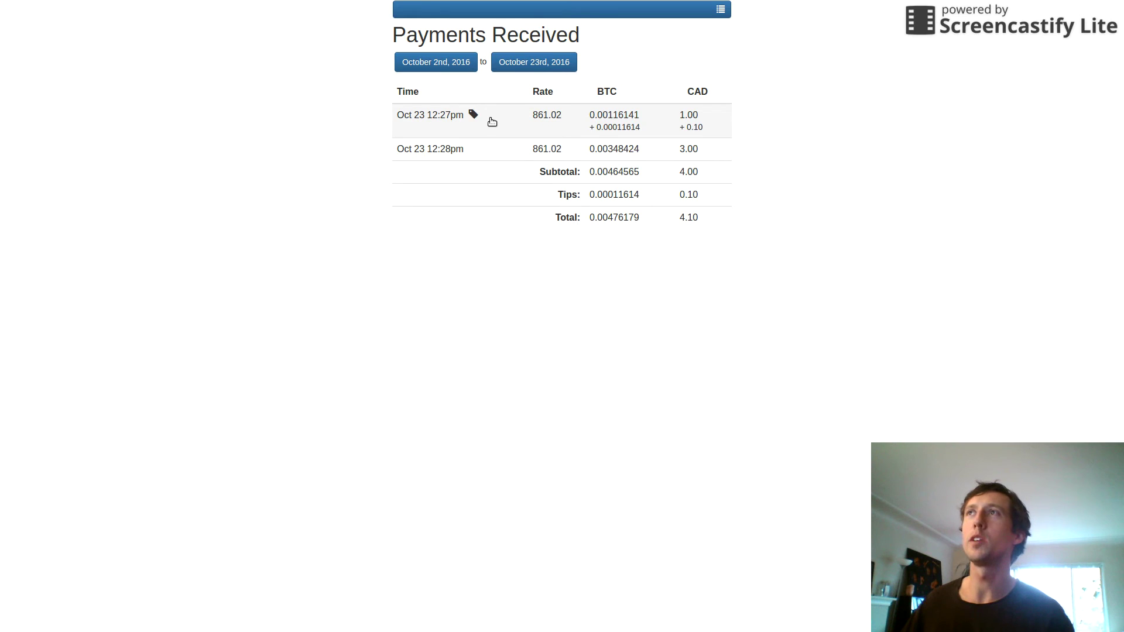
left_click(492, 121)
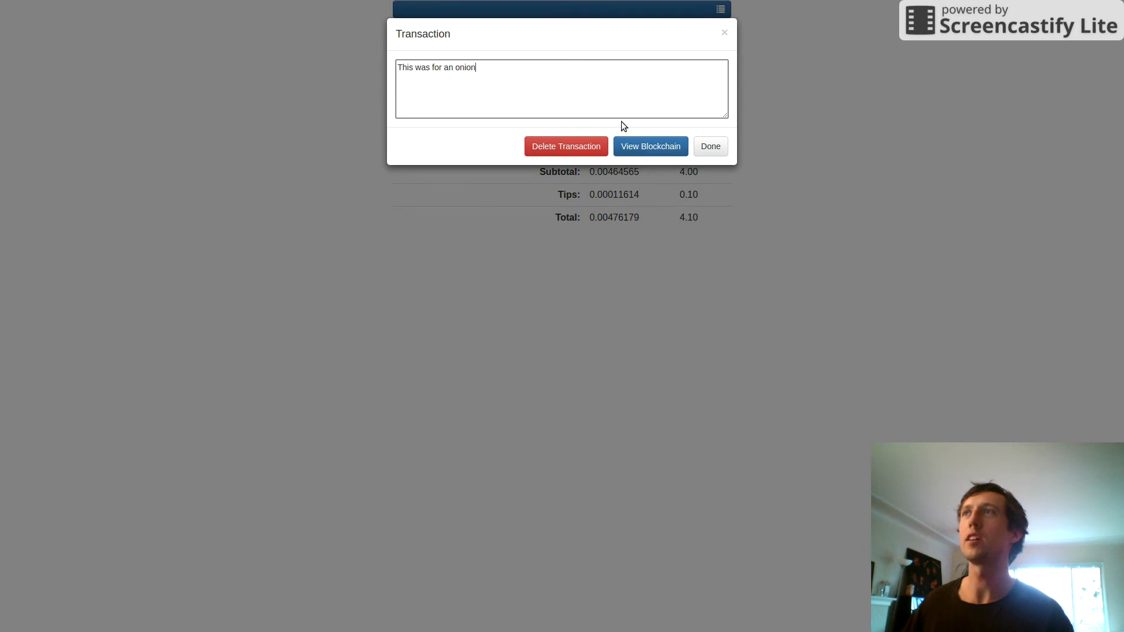
left_click(711, 148)
- Note the second payment as for carrots and view its transaction on the blockchain
left_click(534, 150)
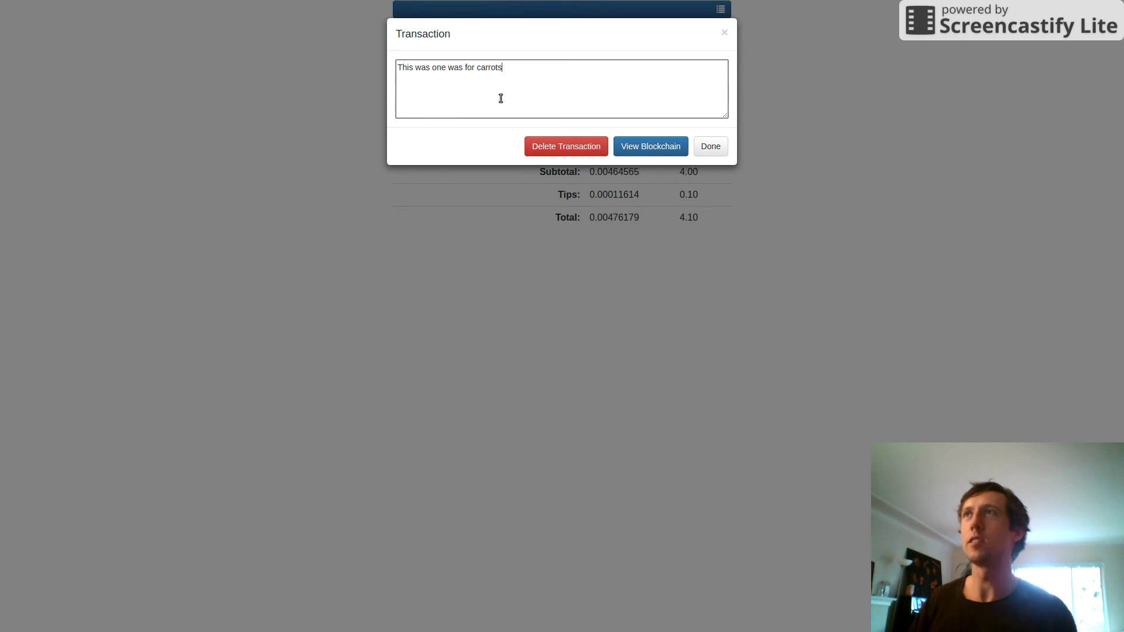
left_click(706, 152)
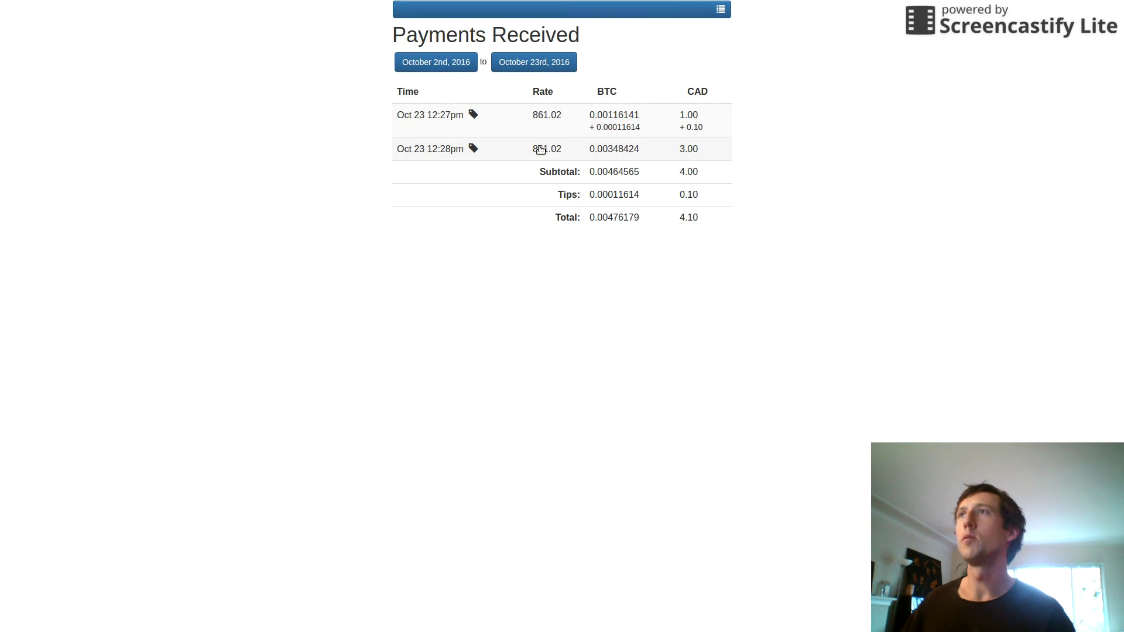
left_click(540, 150)
left_click(640, 146)
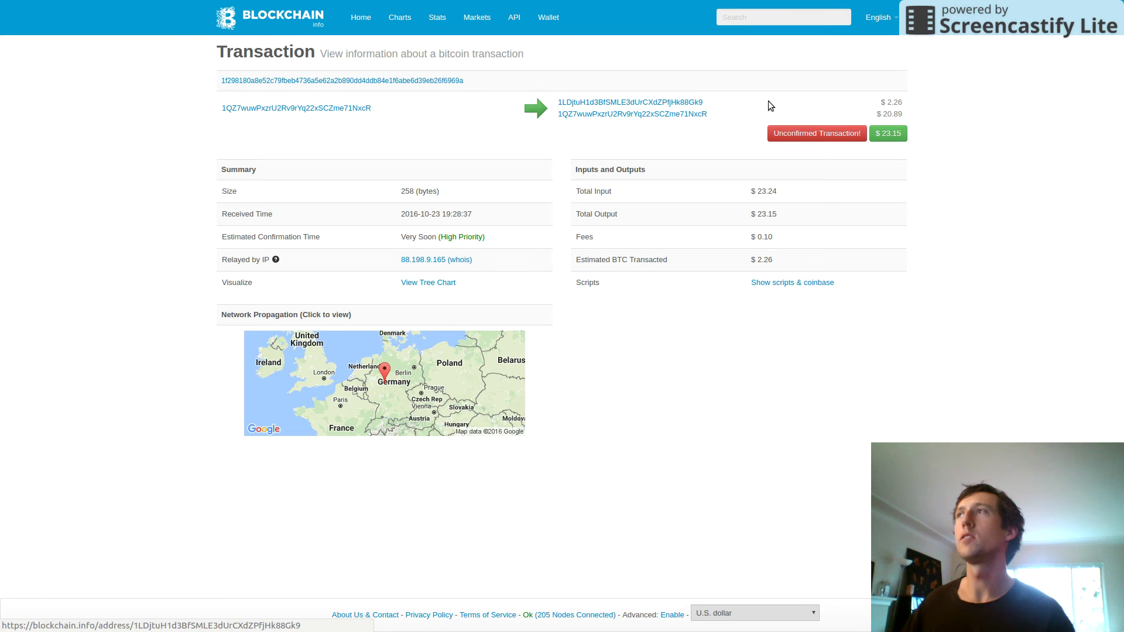
- Display the transaction in Canadian Dollar, showing $30.84 total output and $0.13 fees
left_click(774, 612)
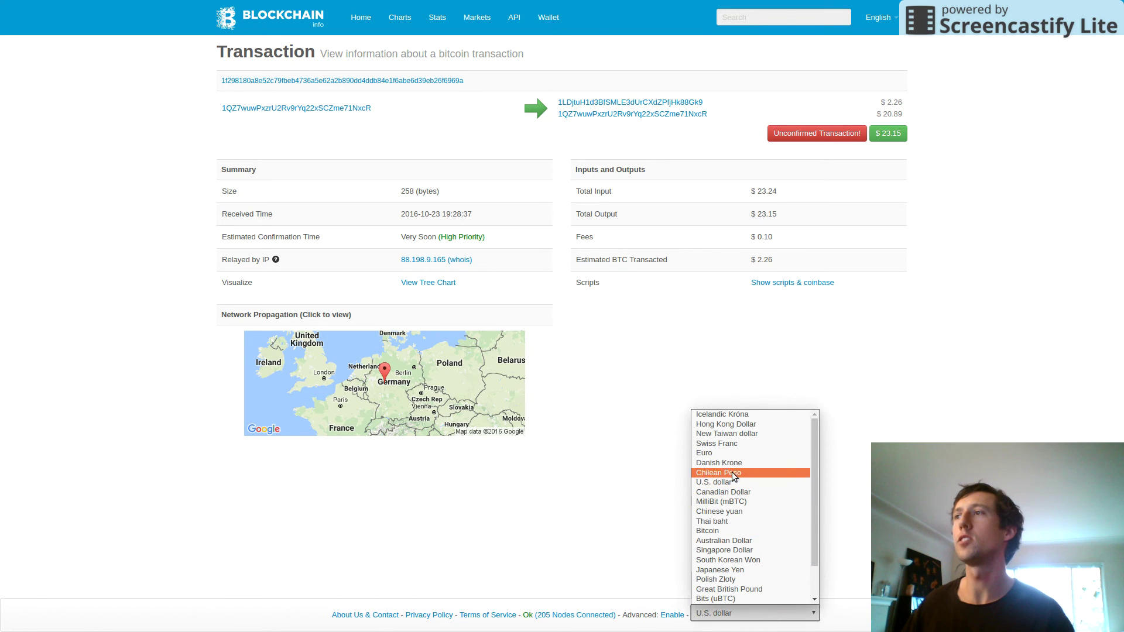
left_click(729, 493)
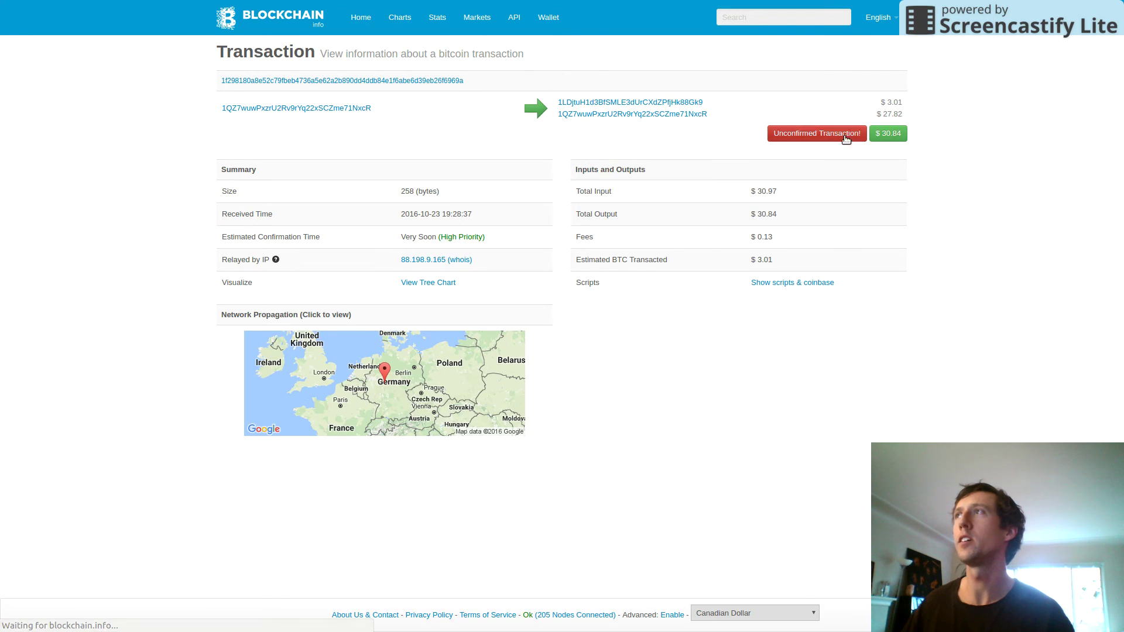
triple_click(903, 97)
left_click(903, 97)
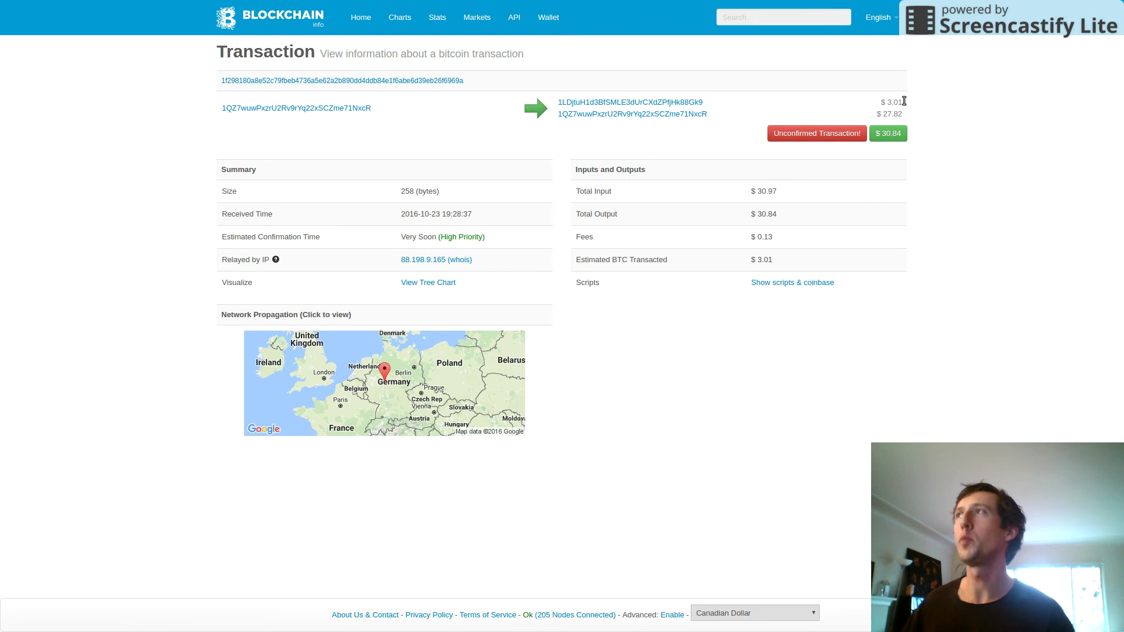
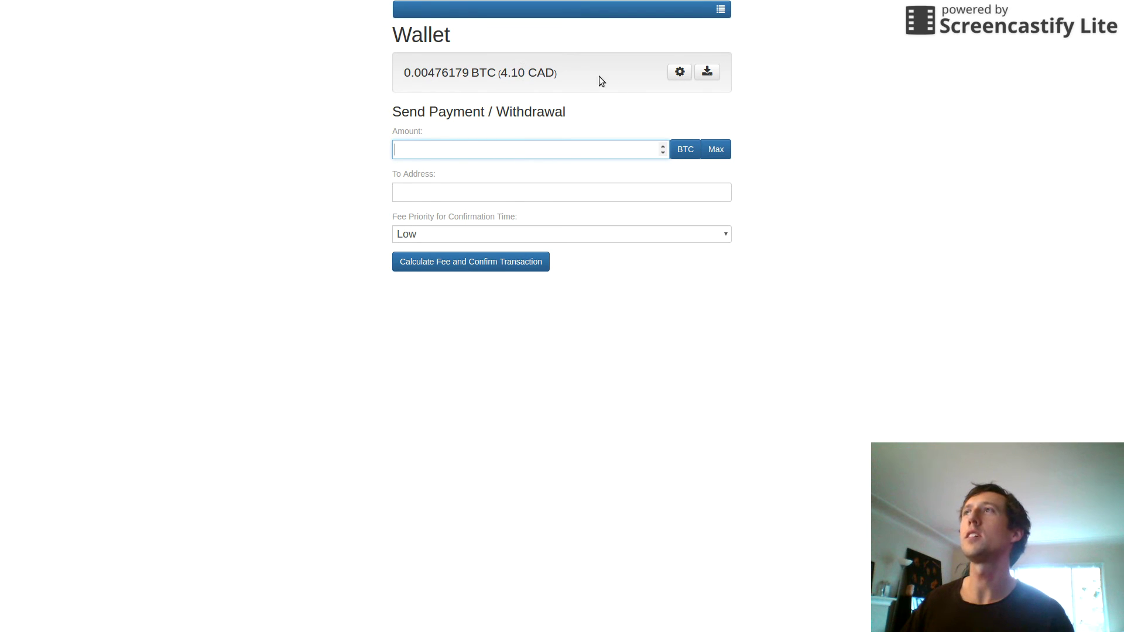
- Fill the withdrawal amount with the entire balance, shown as 4.10 CAD
left_click(715, 151)
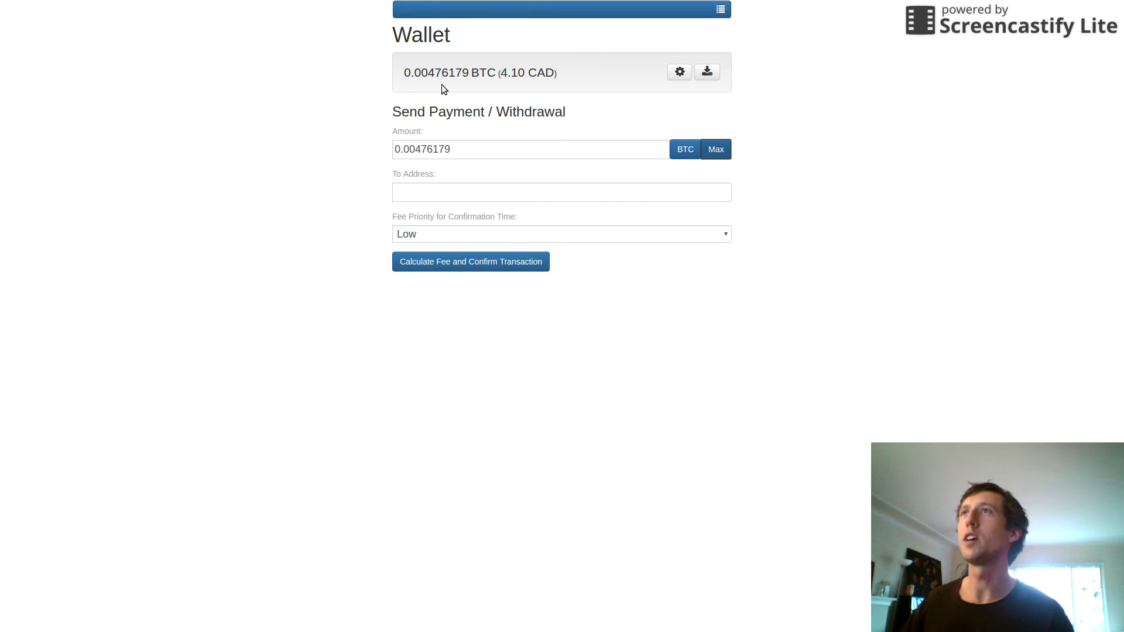
left_click(686, 150)
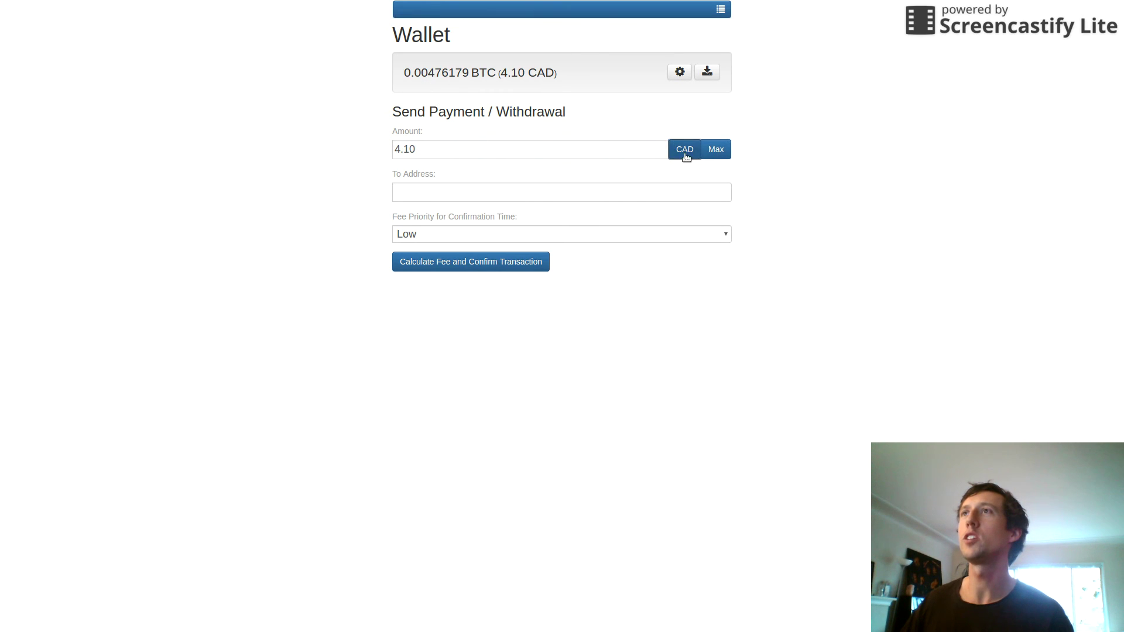
left_click_drag(400, 150, 498, 168)
- Copy the destination Bitcoin address from the terminal for the To Address field
left_click(471, 188)
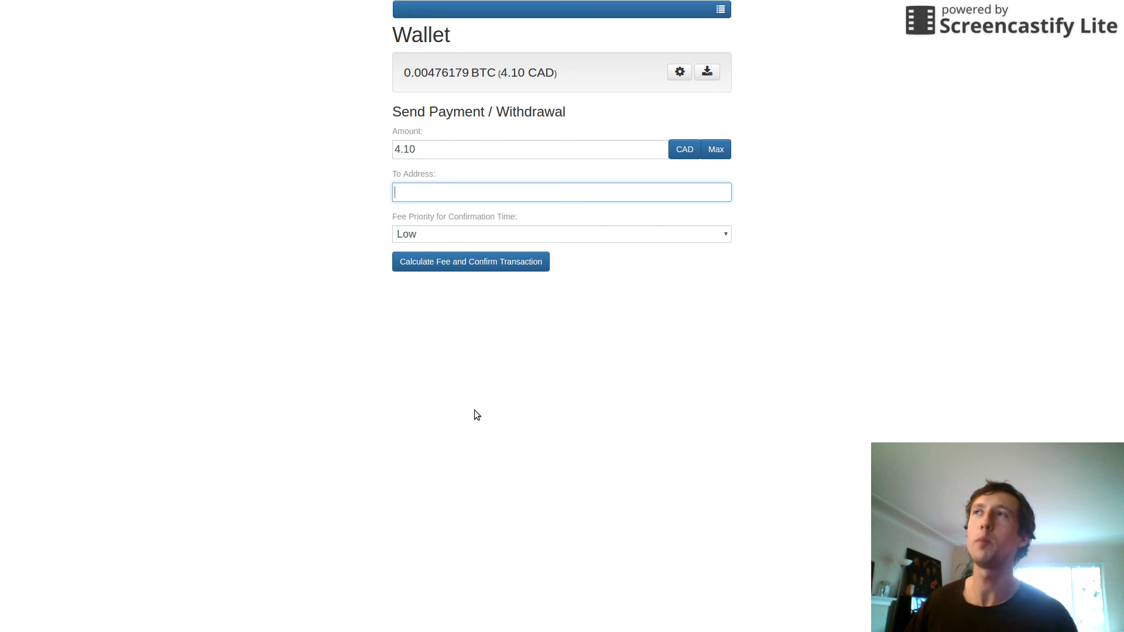
key("alt+Tab")
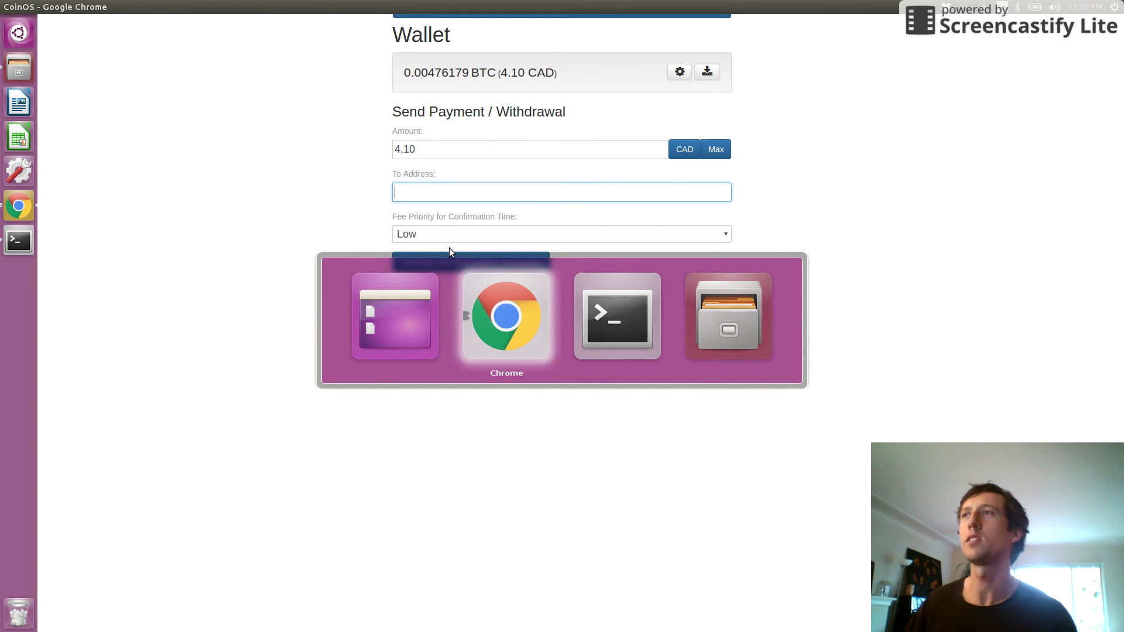
key("alt+Tab")
double_click(118, 45)
key("ctrl+c")
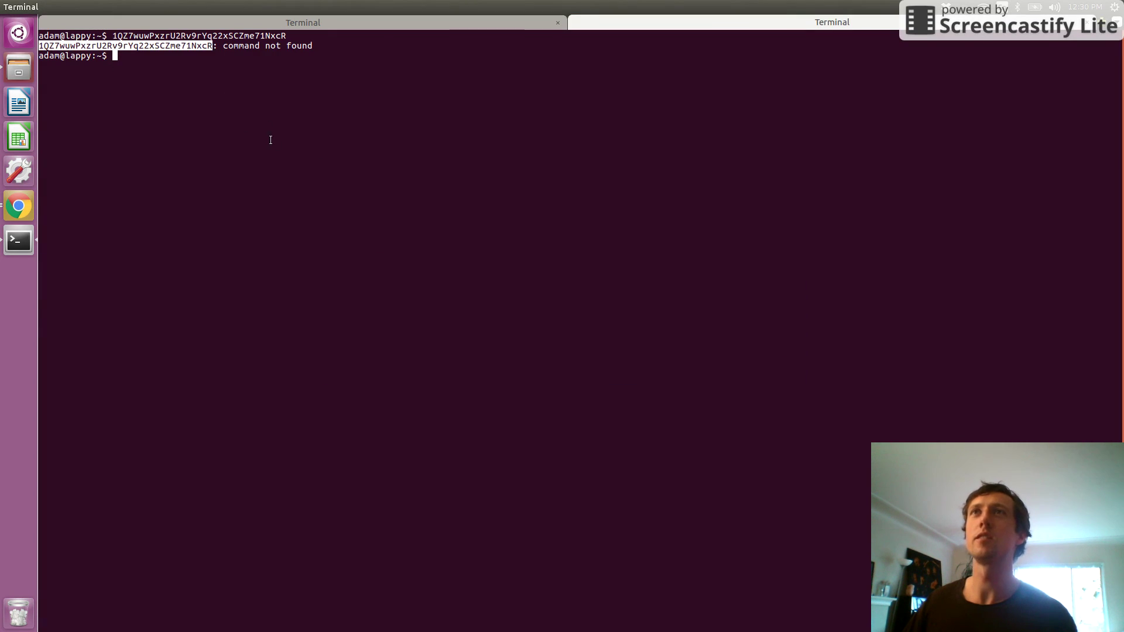
key("alt+Tab")
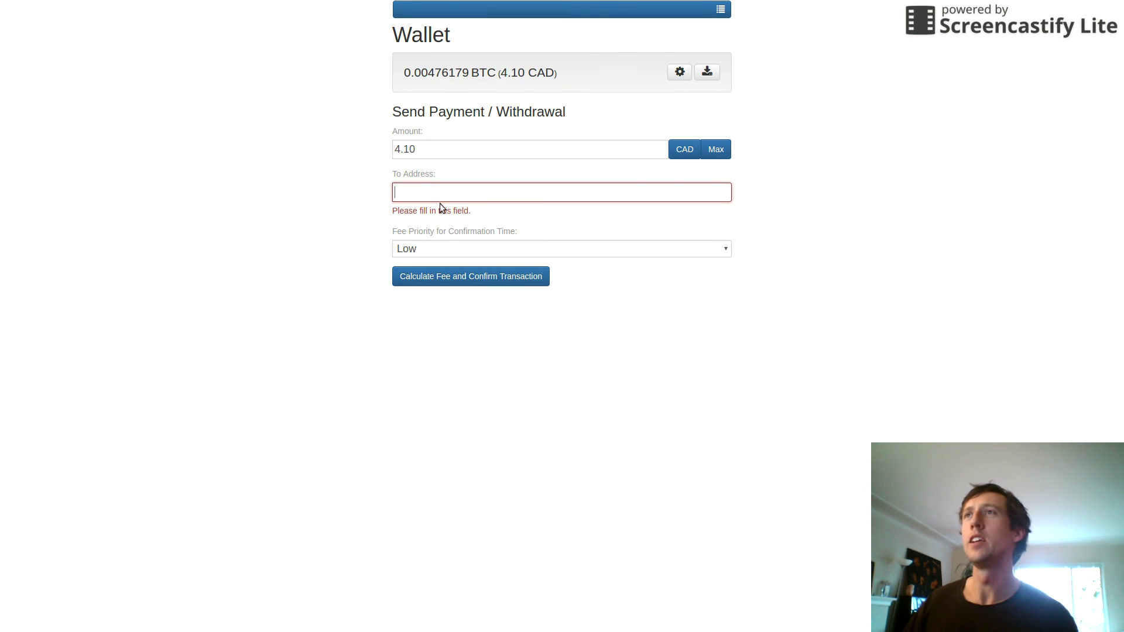
- Paste the copied address as destination, keep Low fee priority, and calculate the 0.05 CAD fee
middle_click(437, 196)
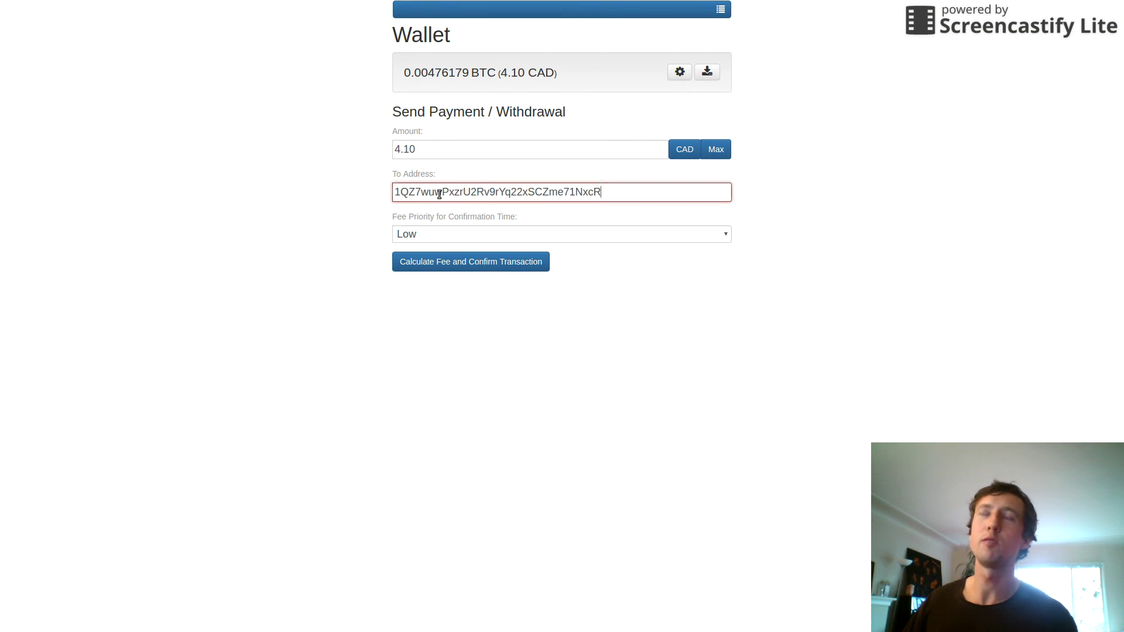
left_click(475, 320)
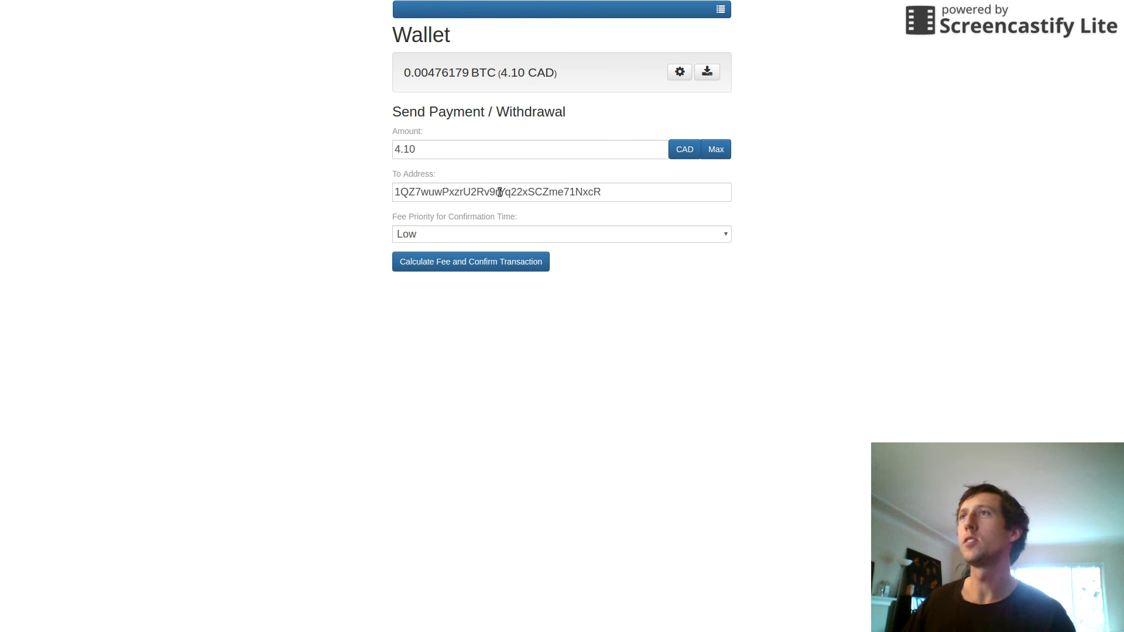
left_click(428, 191)
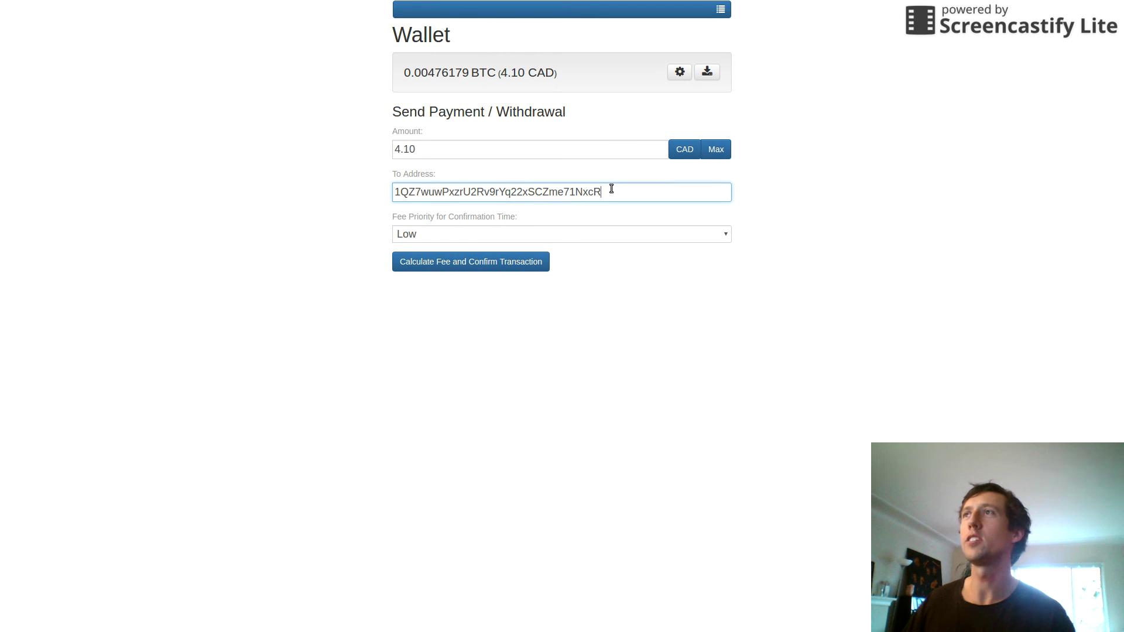
left_click(469, 233)
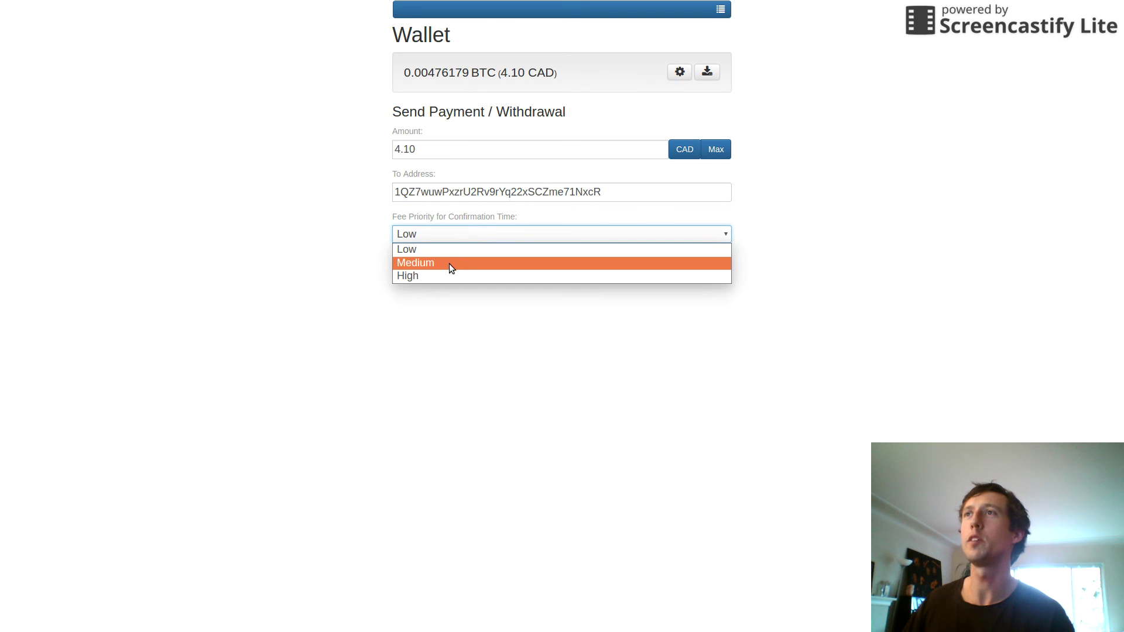
left_click(437, 249)
left_click(437, 261)
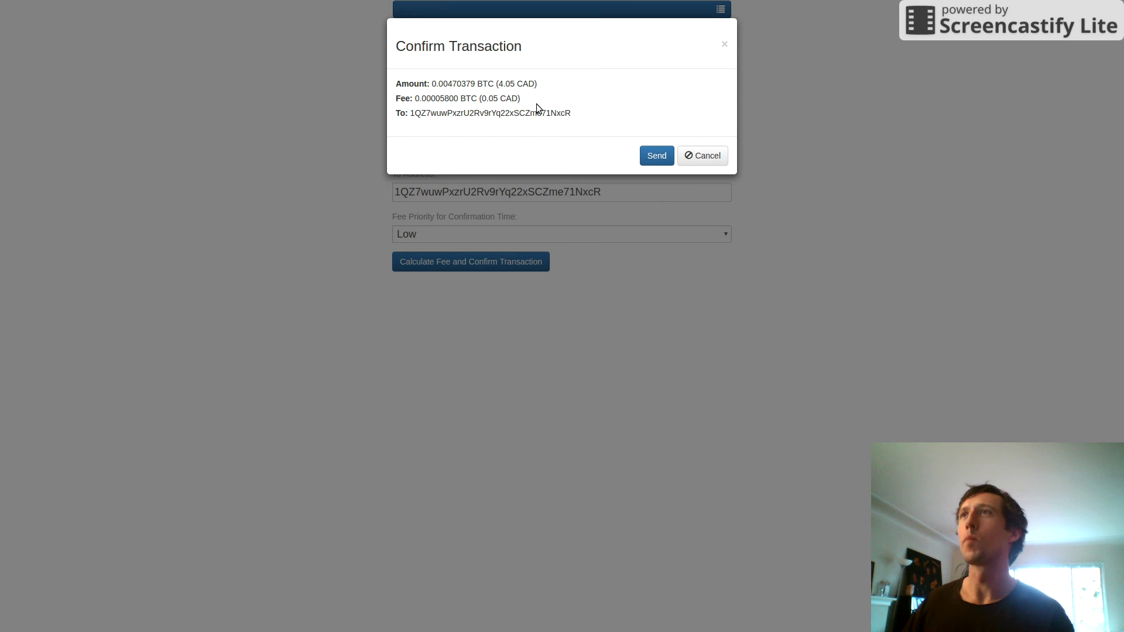
- Review the 4.05 CAD amount and 0.05 CAD fee, then send the transaction
double_click(492, 98)
left_click(492, 99)
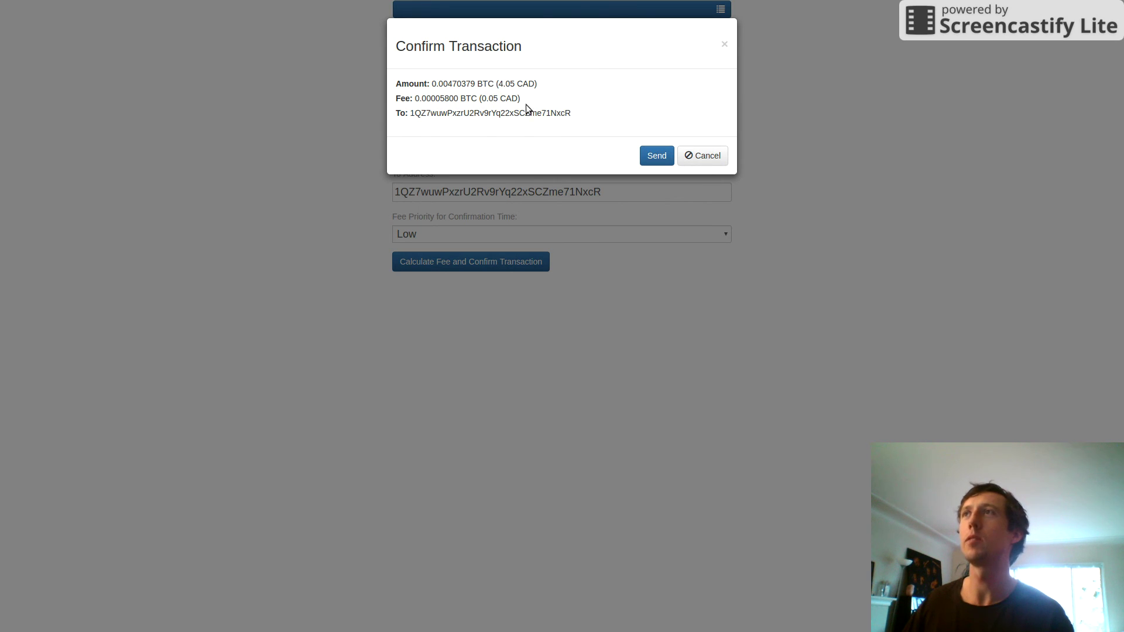
left_click_drag(504, 87, 510, 85)
left_click(524, 86)
left_click(656, 155)
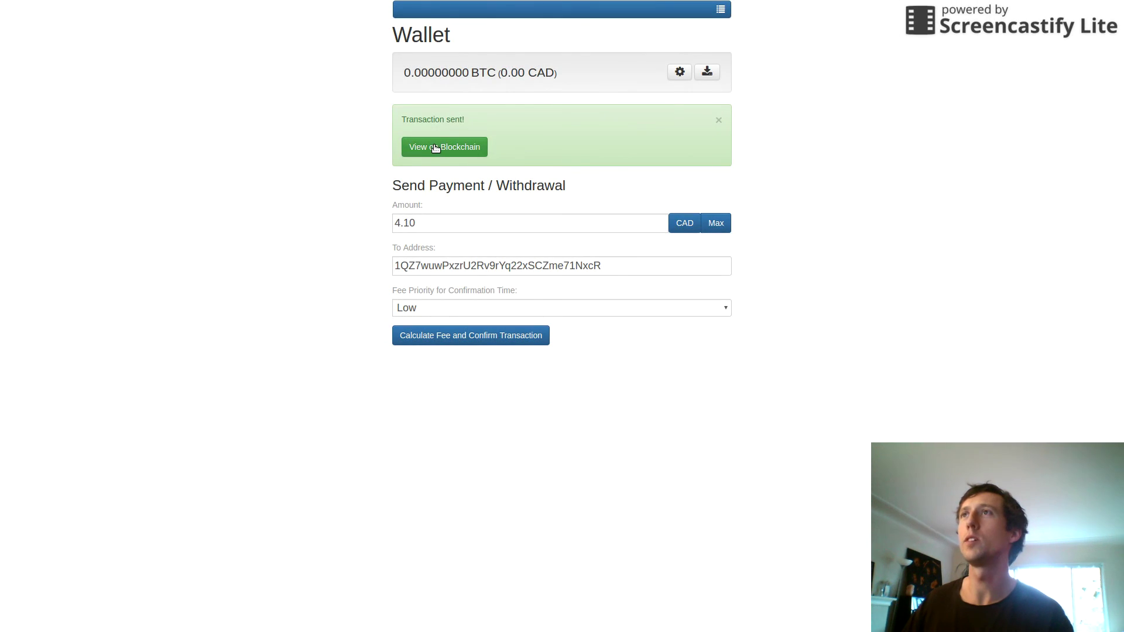
- Dismiss the Transaction sent notice and check the balance now reads 0.00000000 BTC (0.00 CAD)
left_click(720, 121)
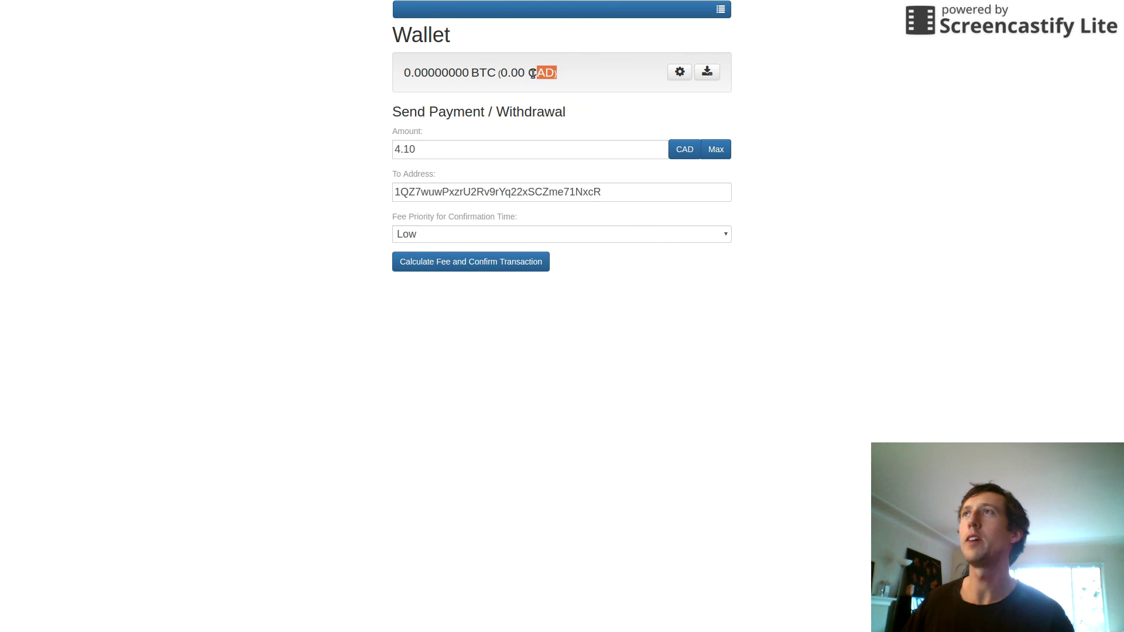
left_click_drag(554, 75, 399, 74)
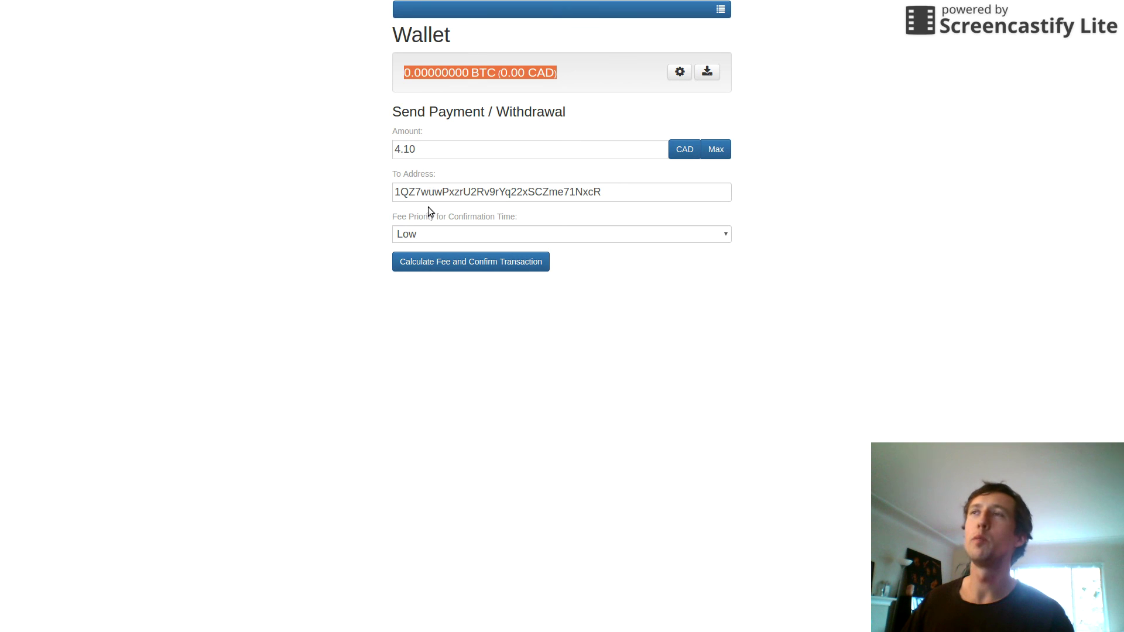
left_click(590, 363)
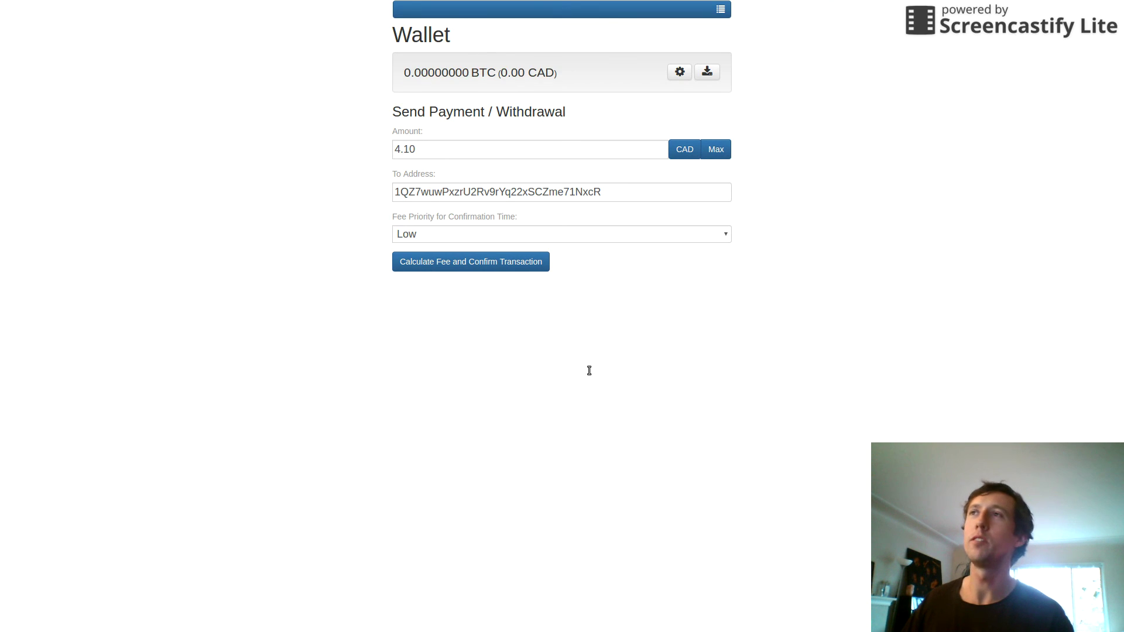
- Visit the Settings page, return to Wallet, and unlock it with the password to show 0 BTC
left_click(527, 10)
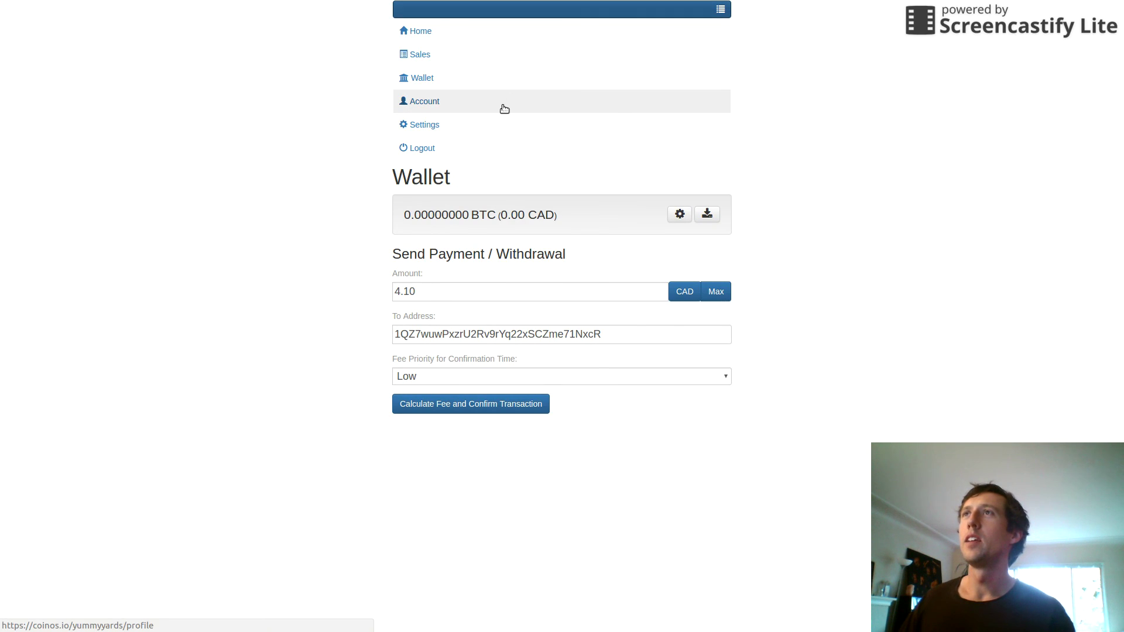
left_click(490, 121)
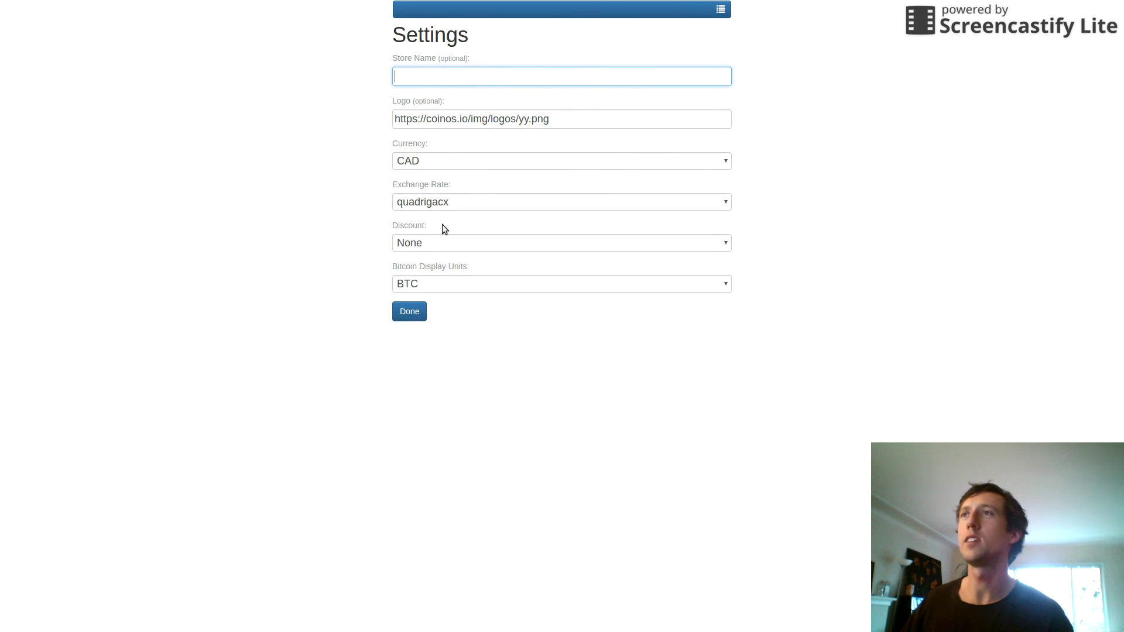
left_click(432, 11)
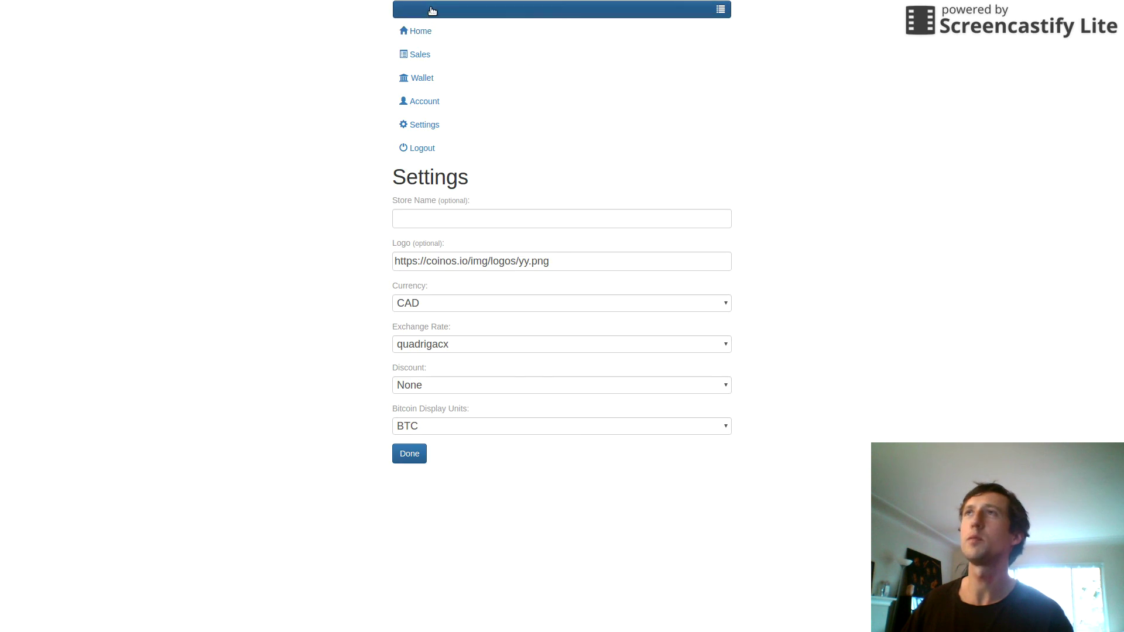
left_click(437, 88)
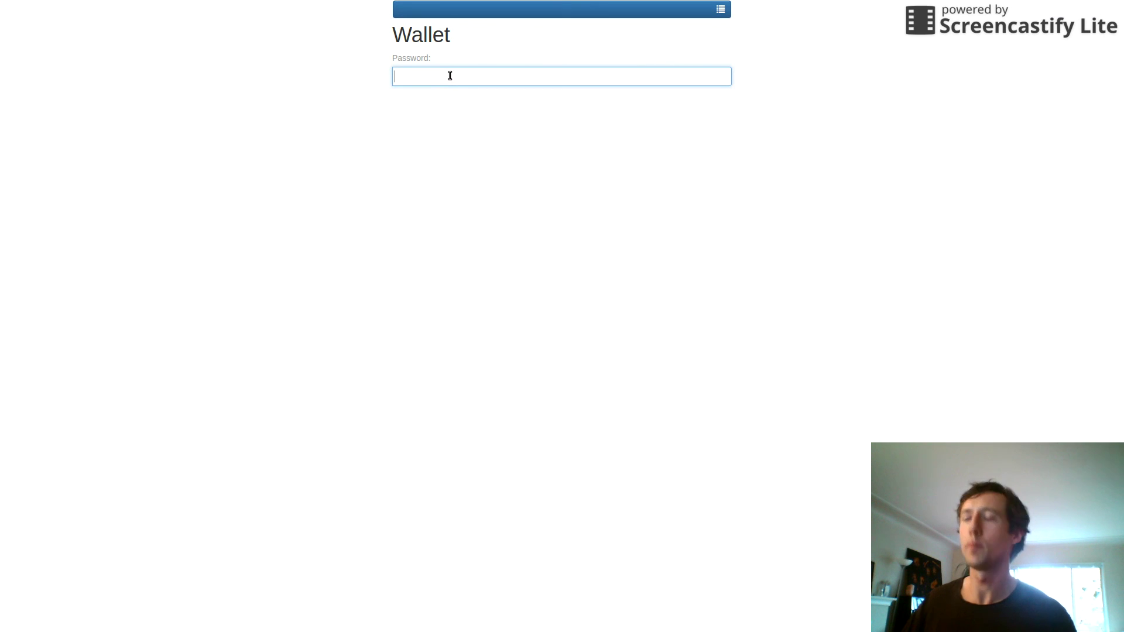
key("Return")
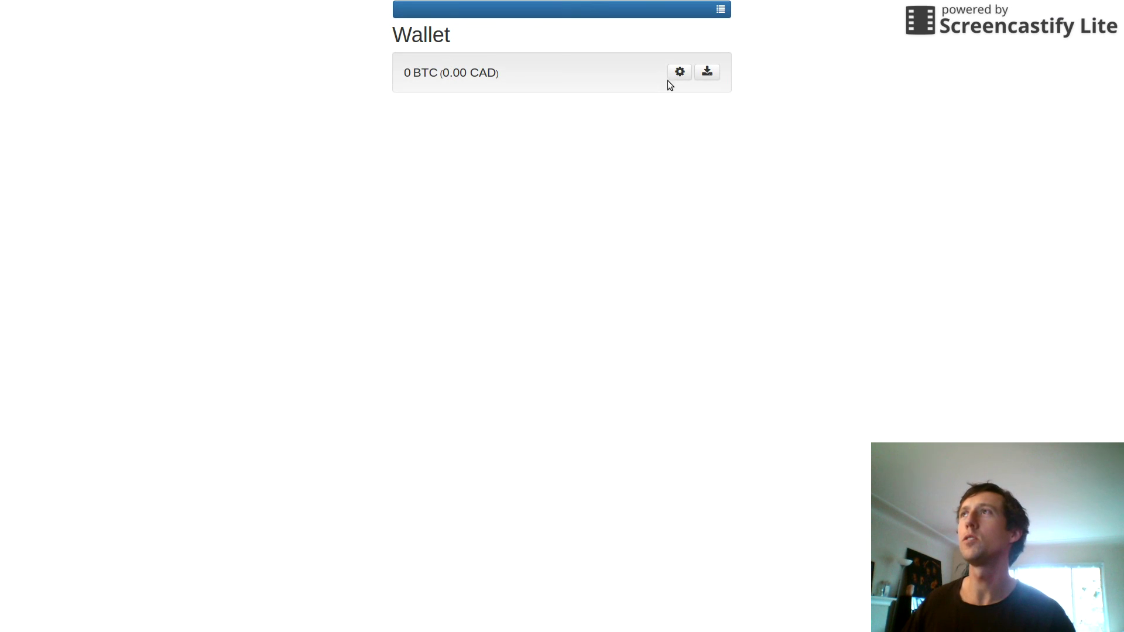
- Open the wallet's key settings, select the displayed private key, then cancel without saving
left_click(680, 72)
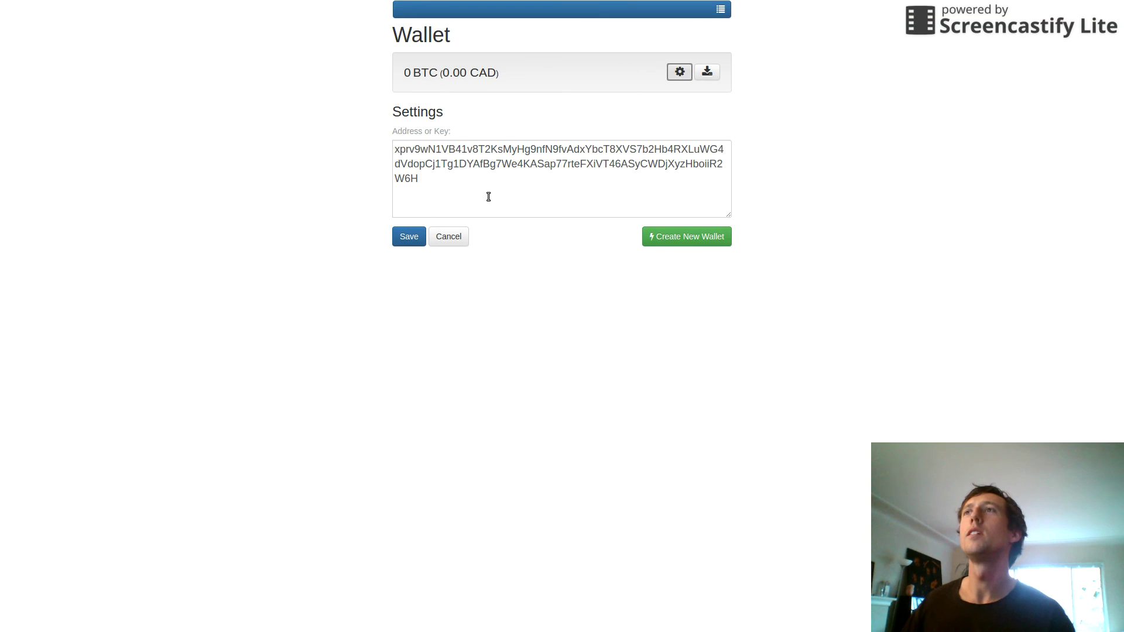
left_click(420, 174)
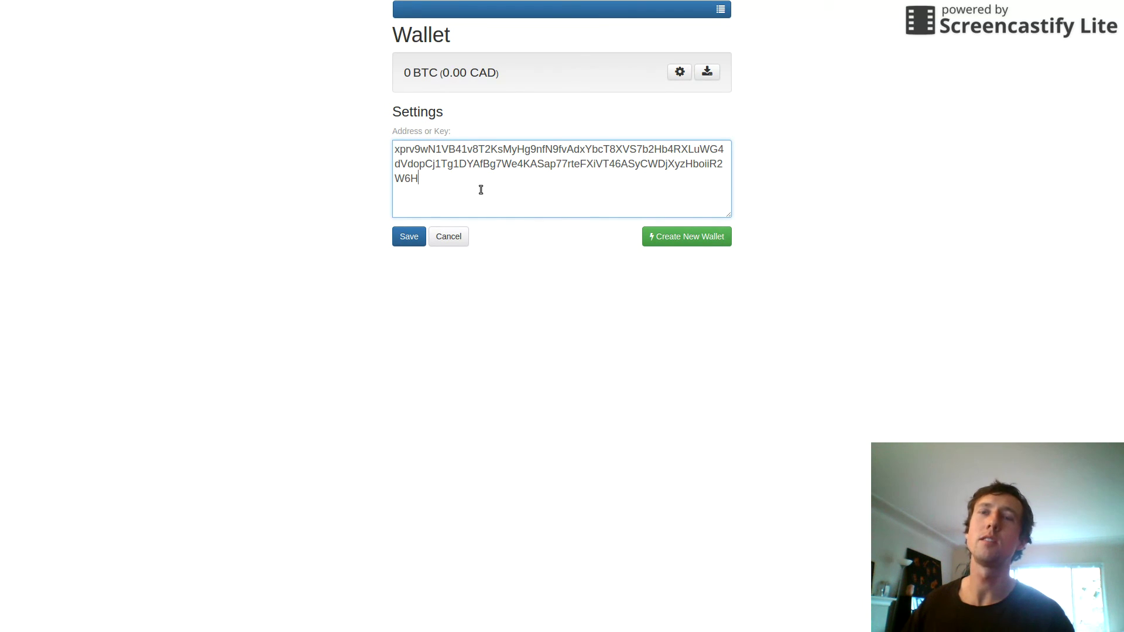
left_click_drag(469, 191, 382, 141)
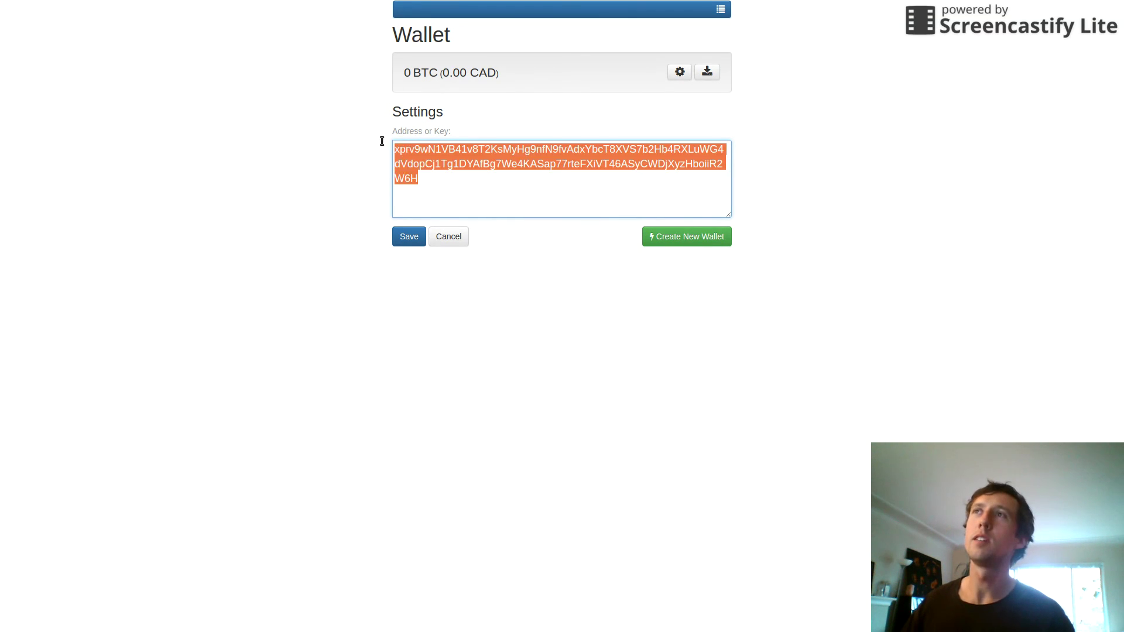
left_click(421, 173)
left_click_drag(421, 173, 396, 154)
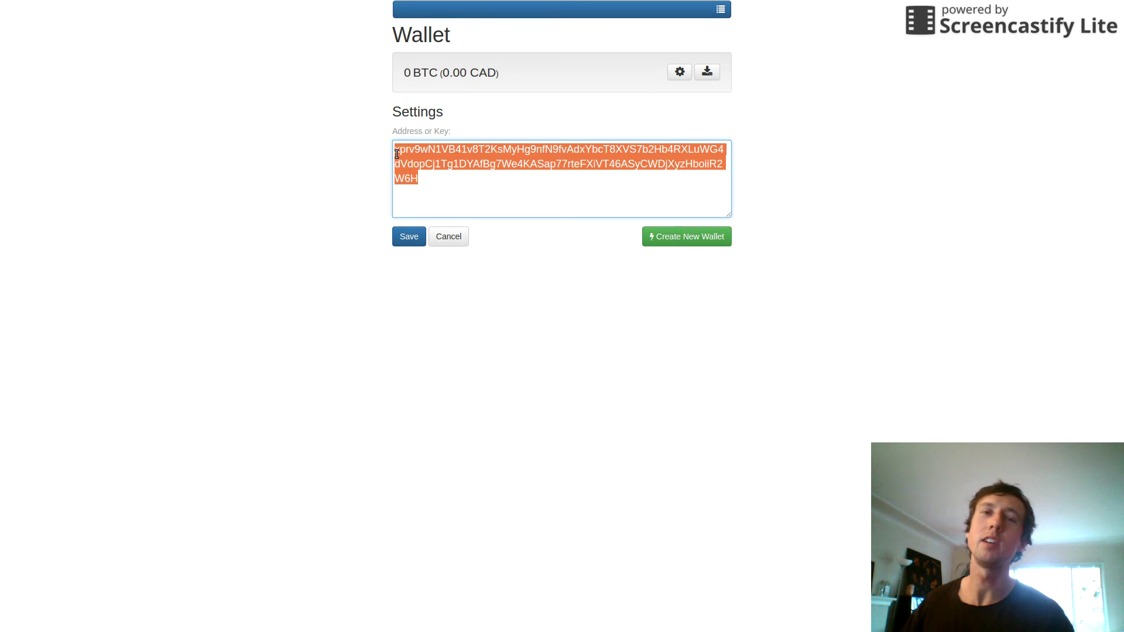
left_click(446, 194)
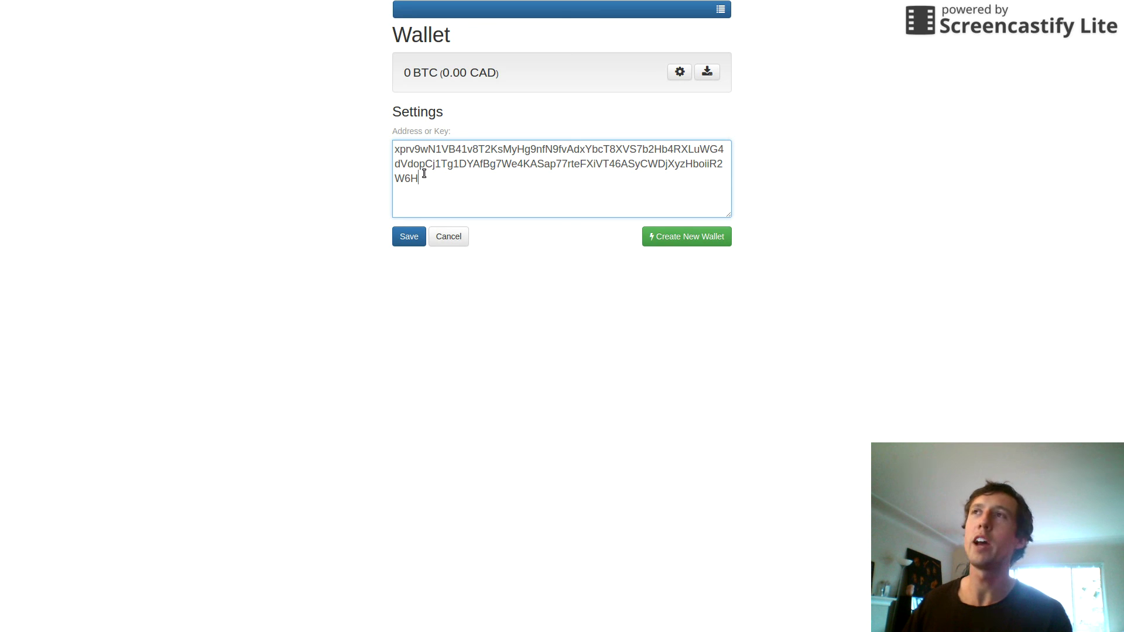
left_click_drag(418, 174, 392, 146)
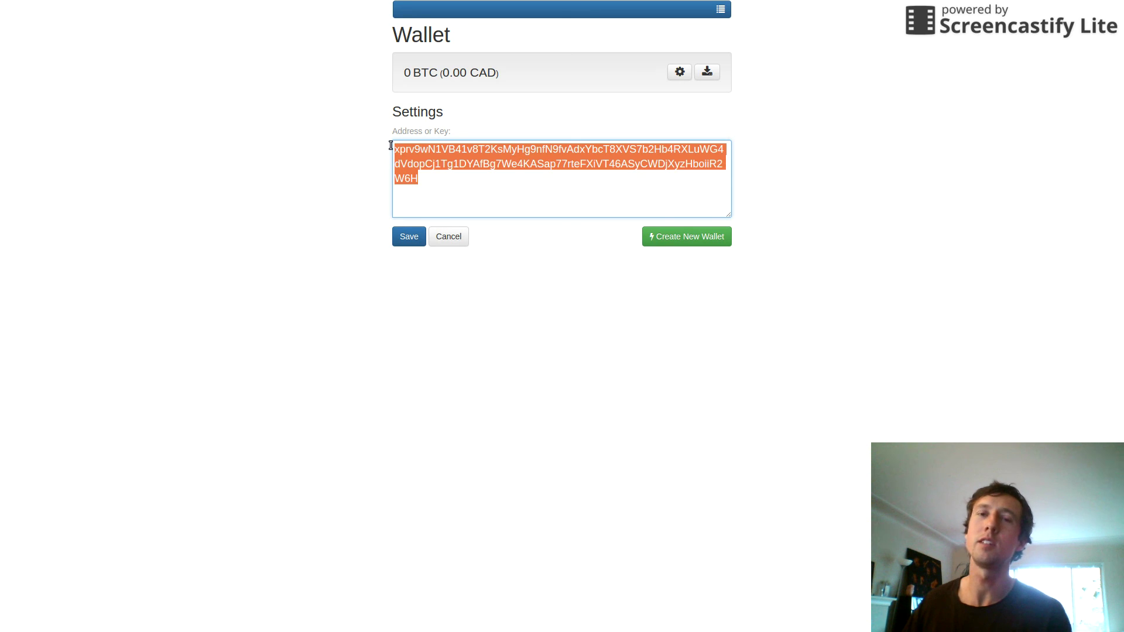
left_click(417, 173)
left_click_drag(416, 173, 392, 148)
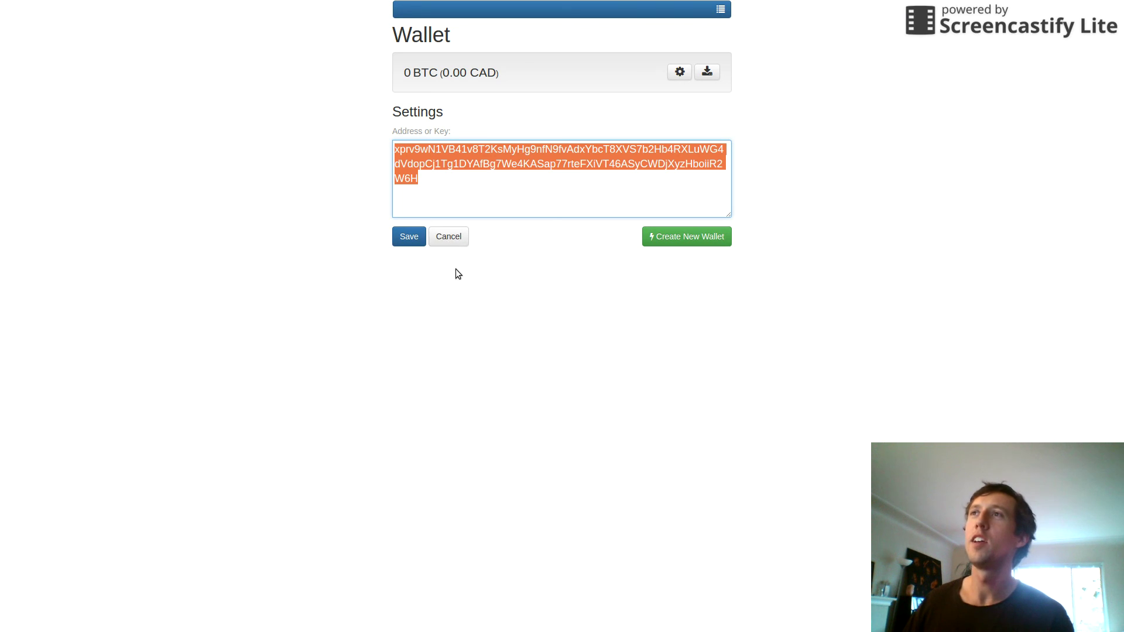
left_click(452, 241)
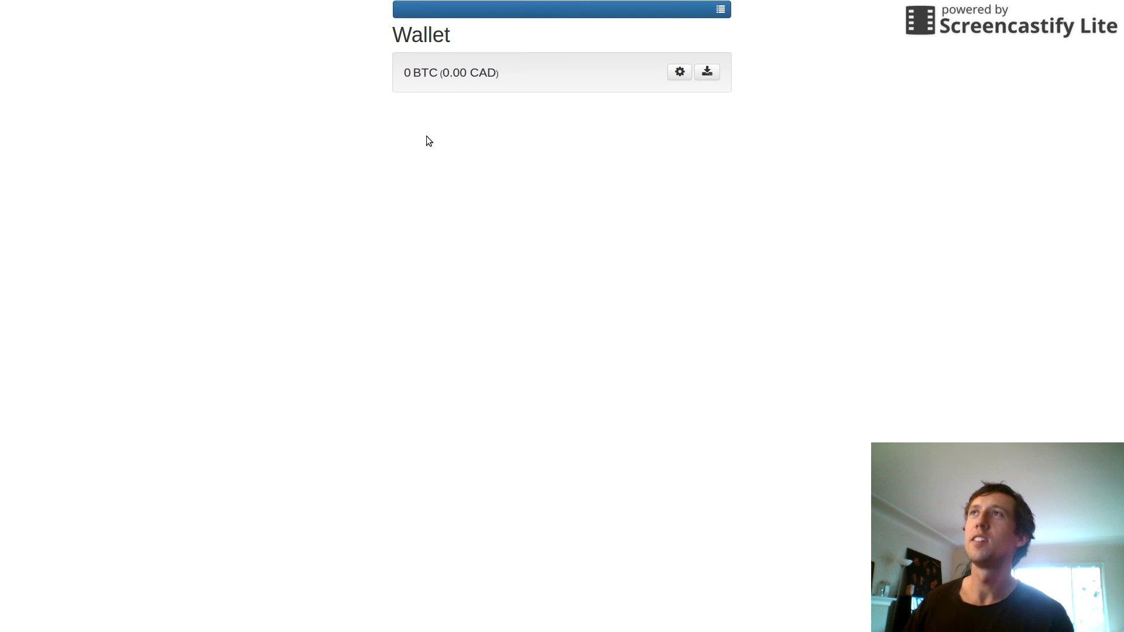
left_click(448, 12)
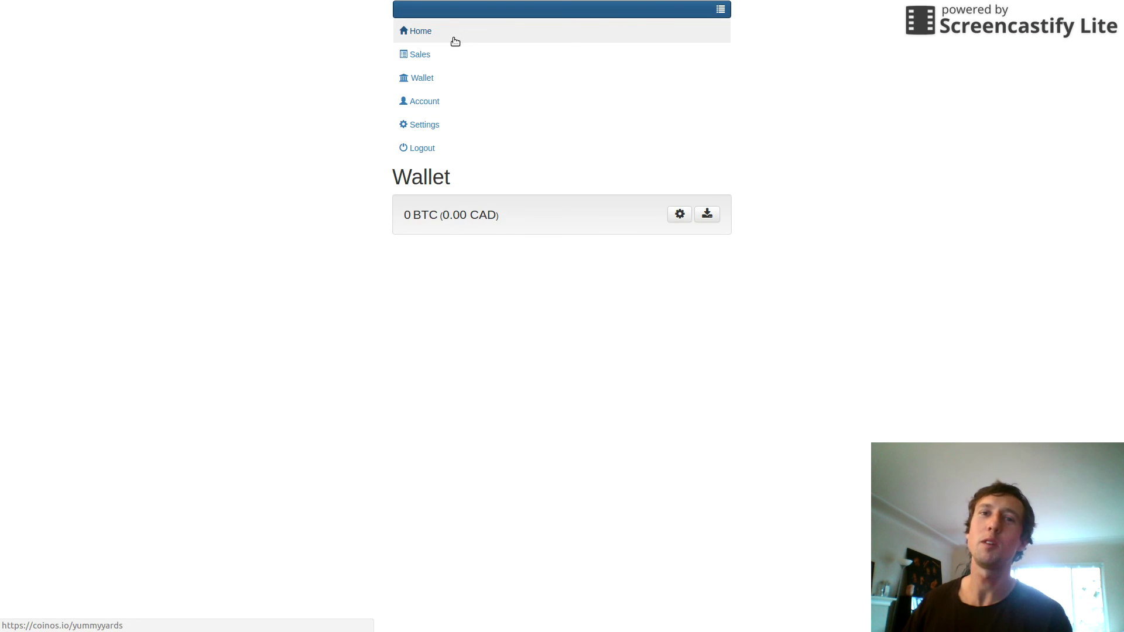